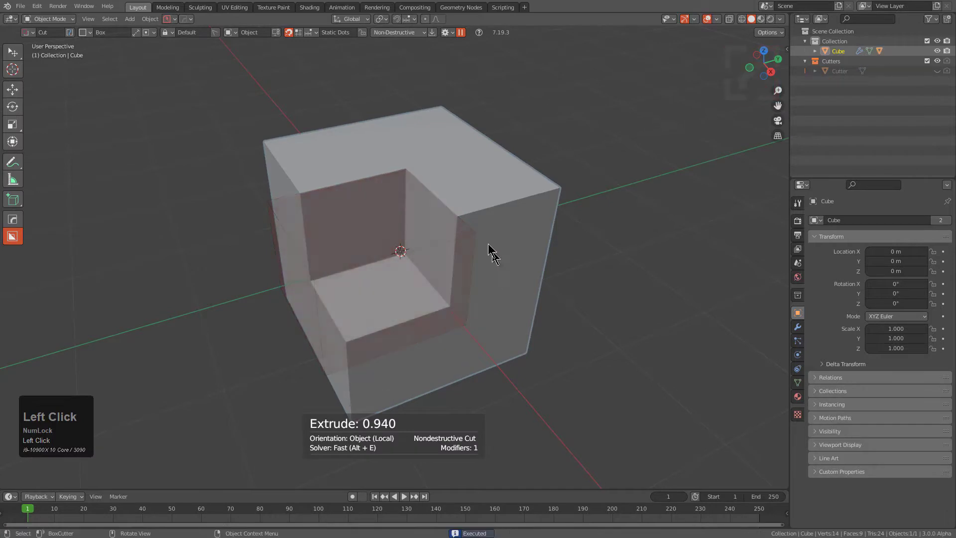
Cut a box about 1.86 deep into the cube's side face and another about 2.02 deep into its upper face
{"action": "left_click_drag", "start_coordinate": [473, 207], "coordinate": [577, 312]}
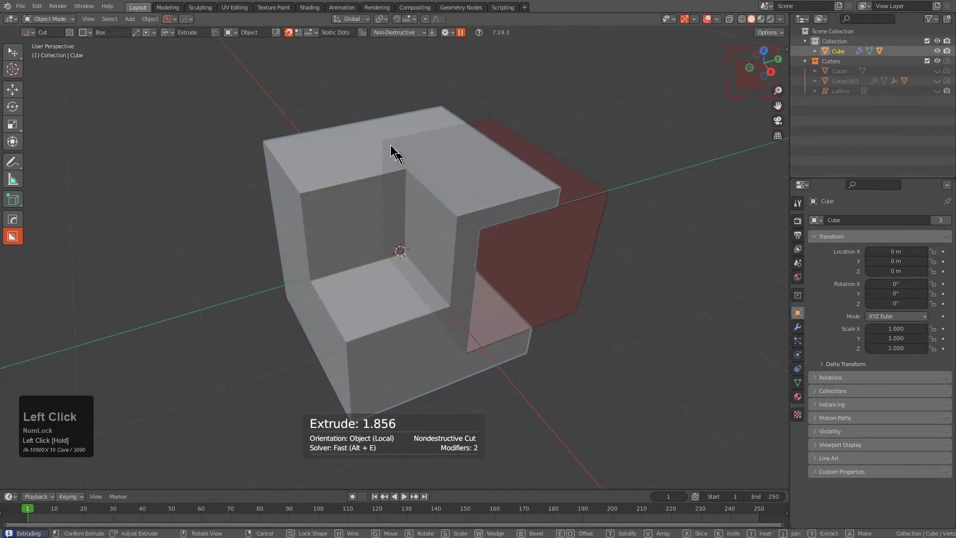
{"action": "left_click", "coordinate": [363, 140]}
{"action": "left_click_drag", "start_coordinate": [403, 121], "coordinate": [593, 162]}
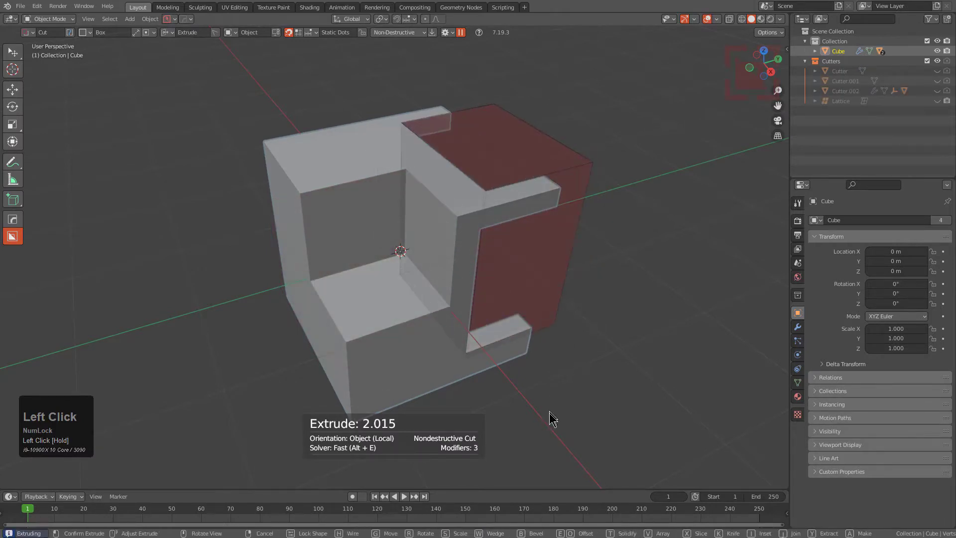
{"action": "left_click", "coordinate": [412, 324]}
Try moving and plainly duplicating the cut cube, and delete the copy
{"action": "key", "text": "g"}
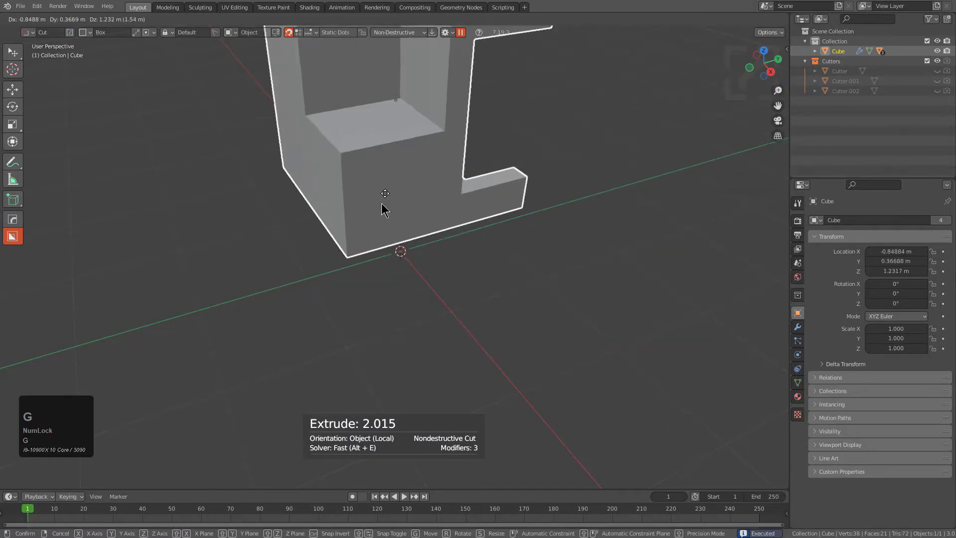
{"action": "right_click", "coordinate": [289, 203]}
{"action": "scroll", "coordinate": [451, 204], "scroll_direction": "down", "scroll_amount": 1}
{"action": "middle_click_drag", "start_coordinate": [449, 204], "coordinate": [397, 220]}
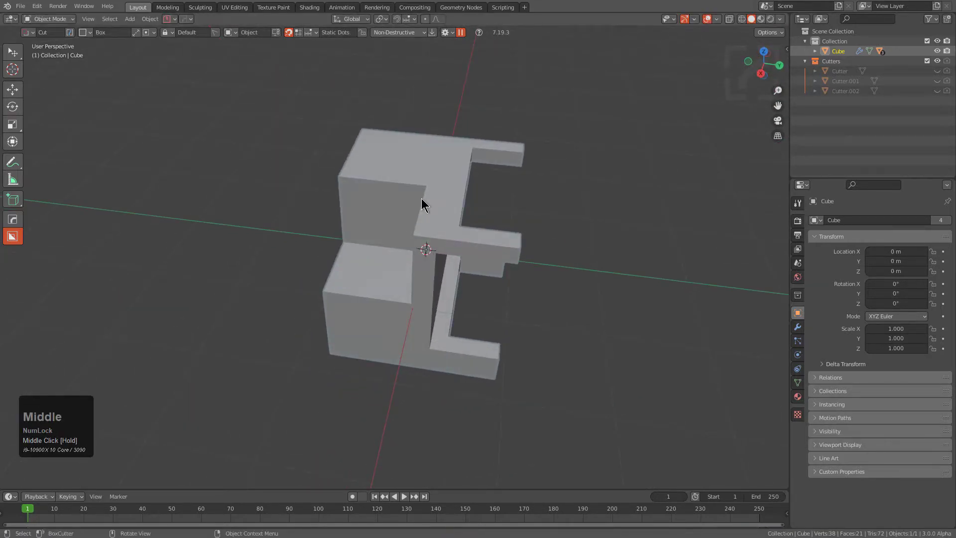
{"action": "key", "text": "shift+d"}
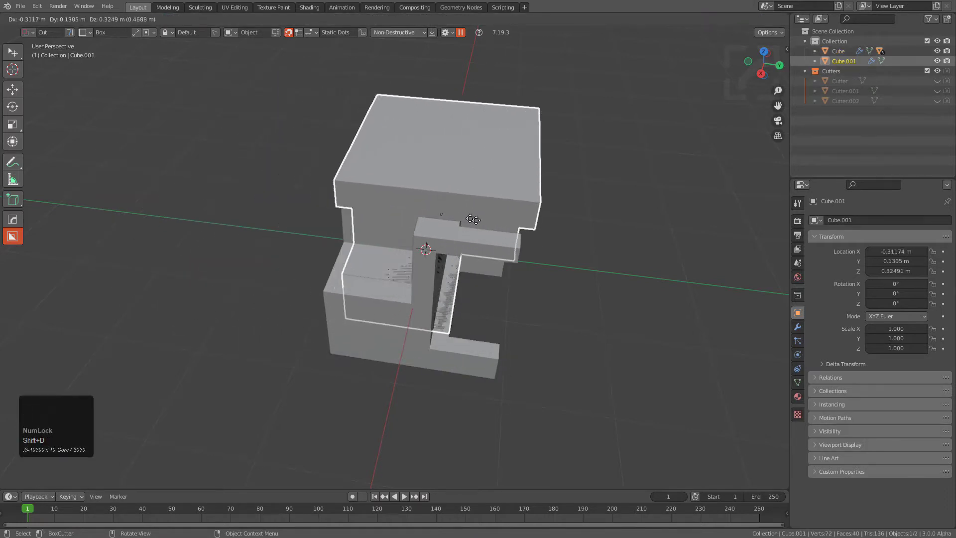
{"action": "right_click", "coordinate": [409, 201]}
{"action": "key", "text": "x"}
{"action": "left_click", "coordinate": [432, 199]}
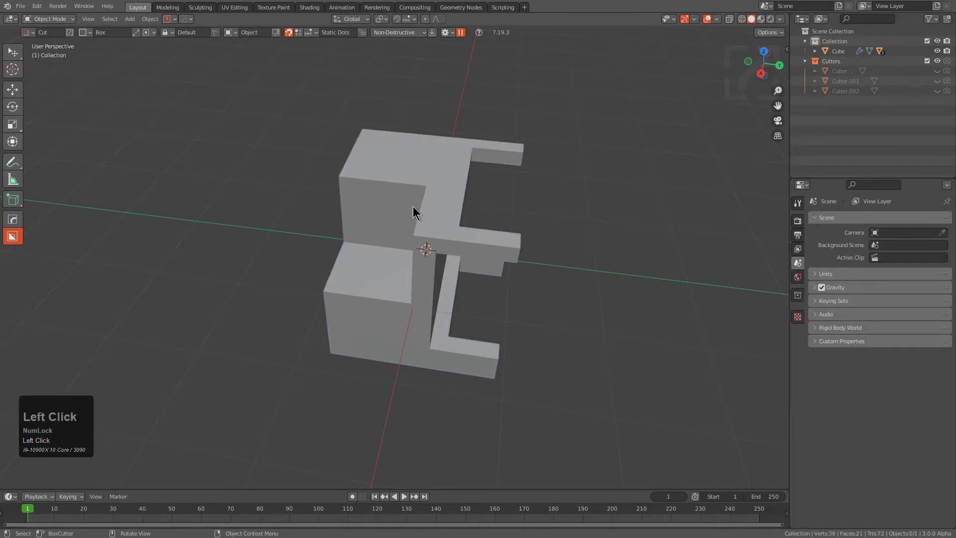
Duplicate the cut cube together with its own cutters using Uniquify and move the copy to about -3.09 m along Y
{"action": "left_click", "coordinate": [476, 186]}
{"action": "key", "text": "q"}
{"action": "mouse_move", "coordinate": [468, 147]}
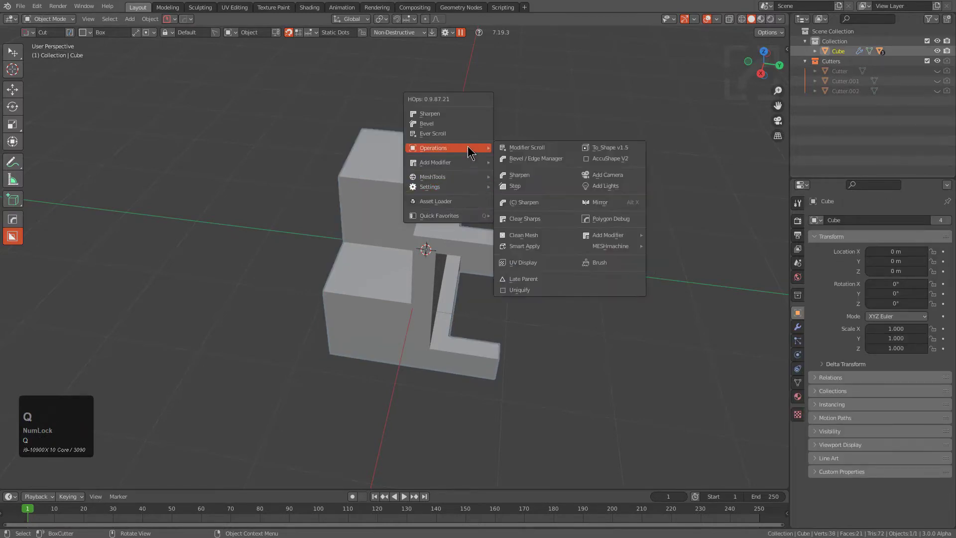
{"action": "key", "text": "shift"}
{"action": "left_click", "coordinate": [519, 290], "text": "shift"}
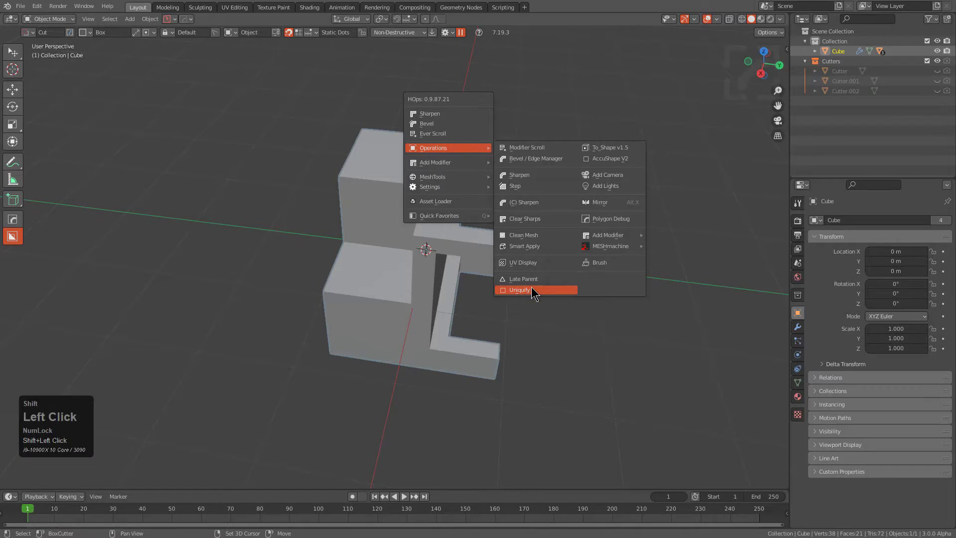
{"action": "key", "text": "x"}
{"action": "key", "text": "y"}
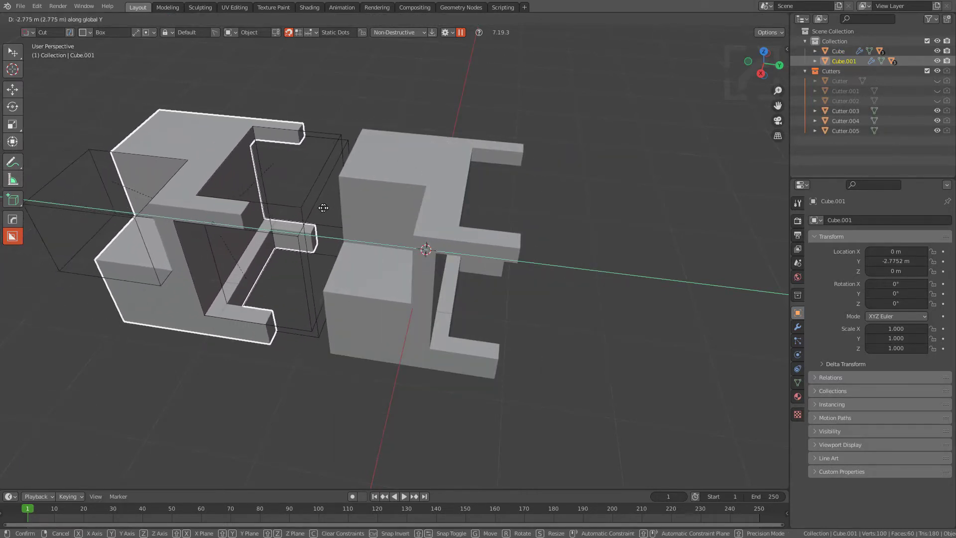
{"action": "left_click", "coordinate": [320, 208]}
Deselect everything and hide the Cutters collection
{"action": "middle_click_drag", "start_coordinate": [320, 209], "coordinate": [387, 248]}
{"action": "key", "text": "alt+a"}
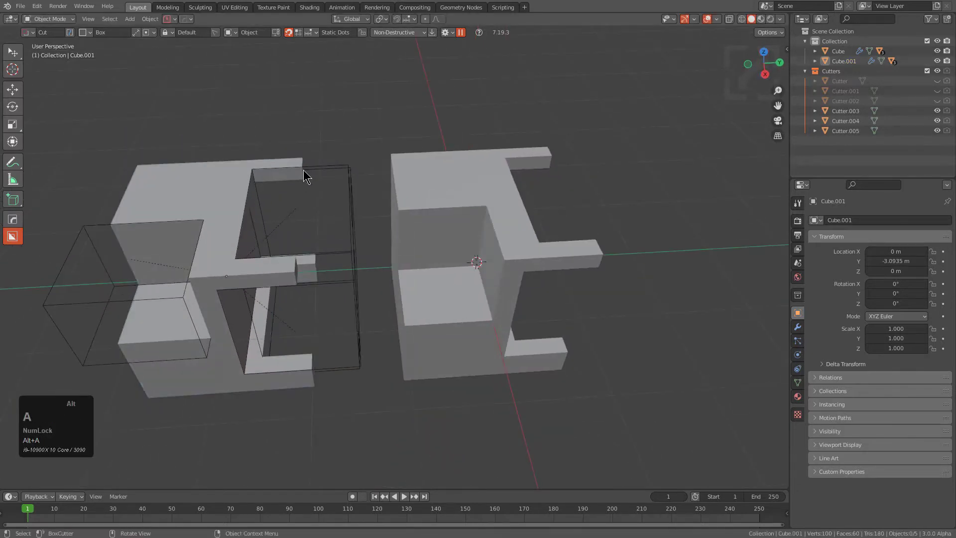
{"action": "key", "text": "ctrl+h"}
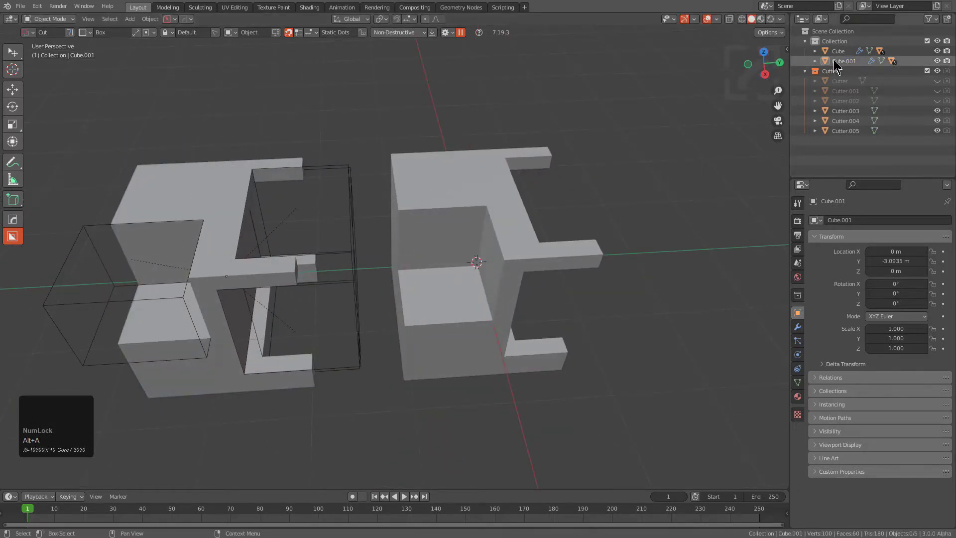
{"action": "middle_click_drag", "start_coordinate": [486, 150], "coordinate": [334, 199]}
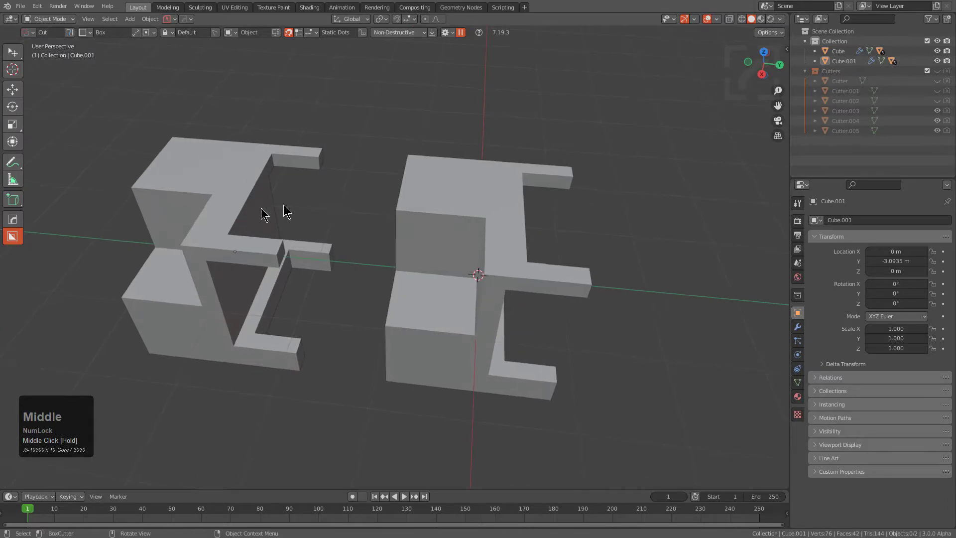
Select the original cube and display its modifier stack
{"action": "left_click", "coordinate": [251, 221]}
{"action": "right_click", "coordinate": [438, 228]}
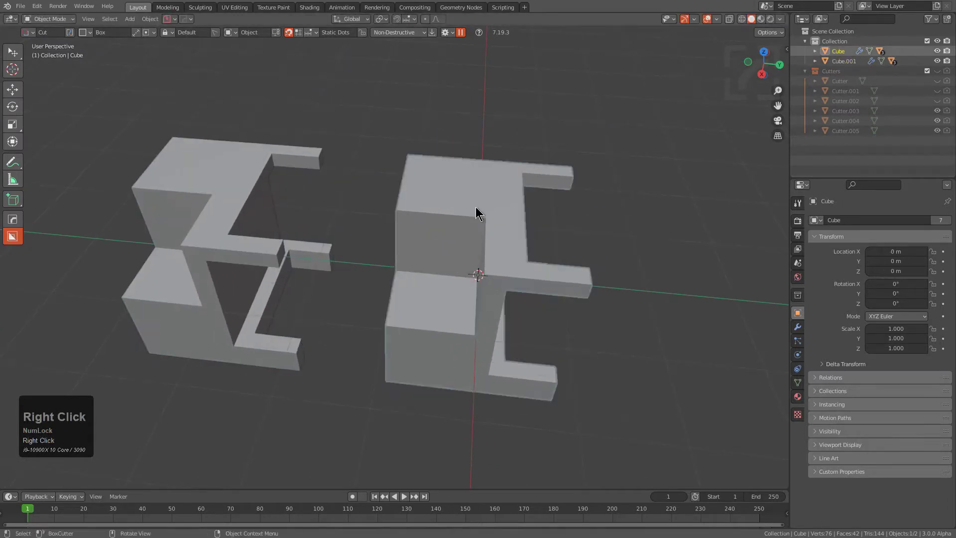
{"action": "middle_click_drag", "start_coordinate": [438, 227], "coordinate": [565, 229]}
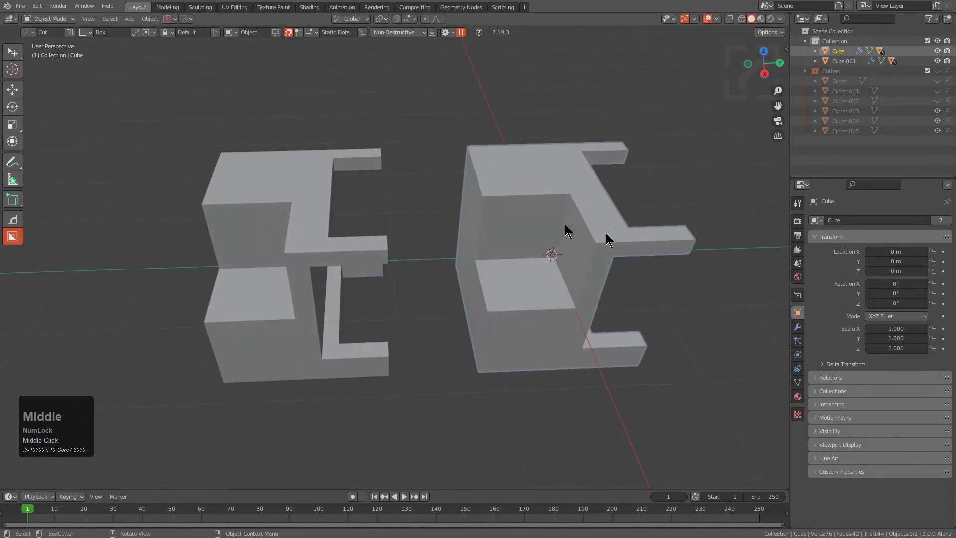
{"action": "left_click", "coordinate": [798, 327]}
{"action": "middle_click_drag", "start_coordinate": [542, 302], "coordinate": [546, 254]}
{"action": "scroll", "coordinate": [548, 249], "scroll_direction": "up", "scroll_amount": 2}
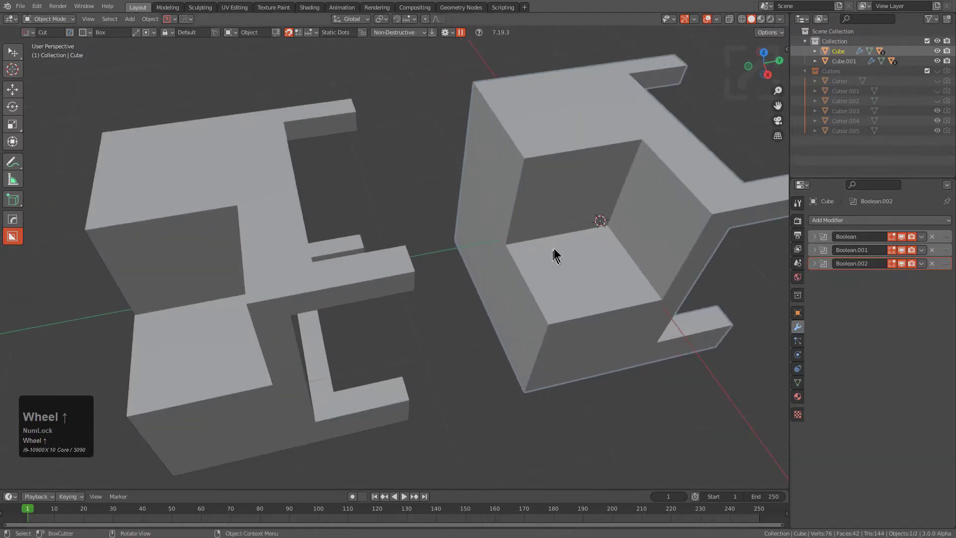
{"action": "scroll", "coordinate": [554, 249], "scroll_direction": "down", "scroll_amount": 2}
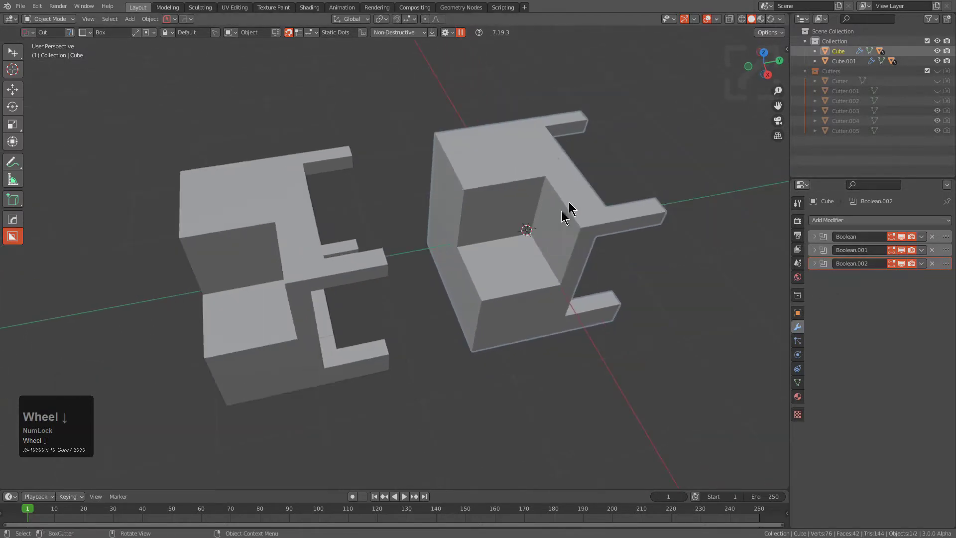
Convert the original cube to Grease Pencil
{"action": "left_click", "coordinate": [151, 19]}
{"action": "mouse_move", "coordinate": [198, 281]}
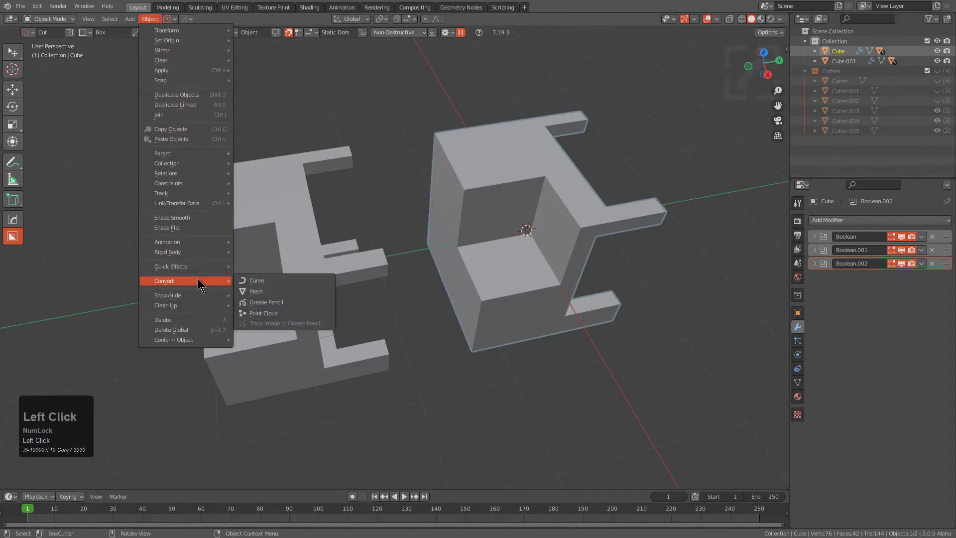
{"action": "left_click", "coordinate": [270, 302]}
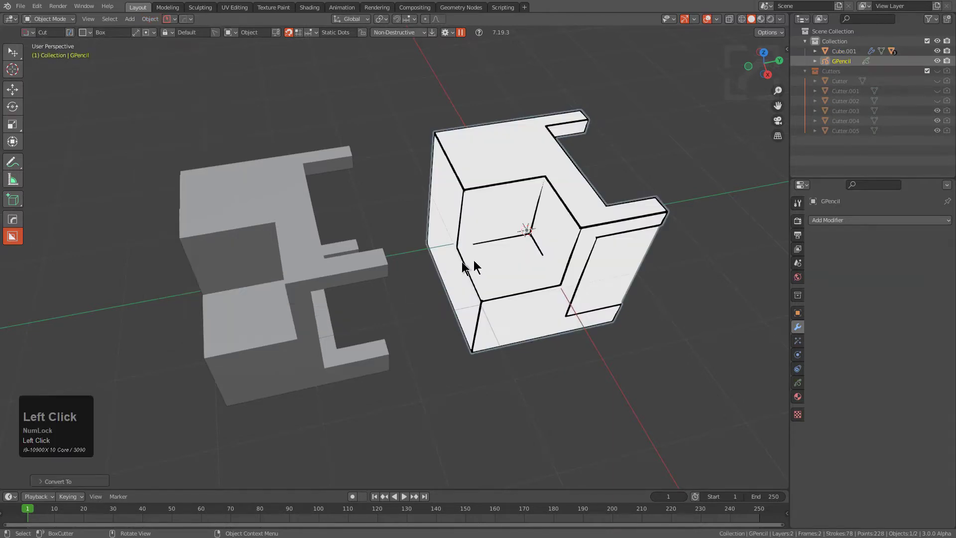
Examine the Grease Pencil lines in the corner notch and around the cuts, and undo the conversion
{"action": "mouse_move", "coordinate": [473, 260]}
{"action": "middle_mouse_down"}
{"action": "mouse_move", "coordinate": [505, 261]}
{"action": "mouse_move", "coordinate": [468, 252]}
{"action": "mouse_move", "coordinate": [523, 275]}
{"action": "mouse_move", "coordinate": [501, 270]}
{"action": "middle_mouse_up"}
{"action": "key", "text": "F9"}
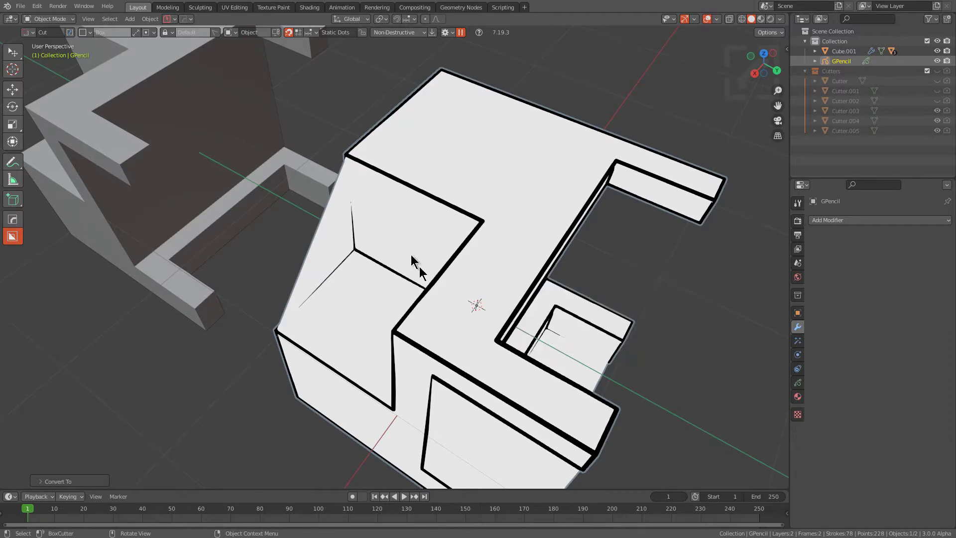
{"action": "middle_click_drag", "start_coordinate": [417, 267], "coordinate": [422, 263]}
{"action": "scroll", "coordinate": [430, 259], "scroll_direction": "up", "scroll_amount": 3}
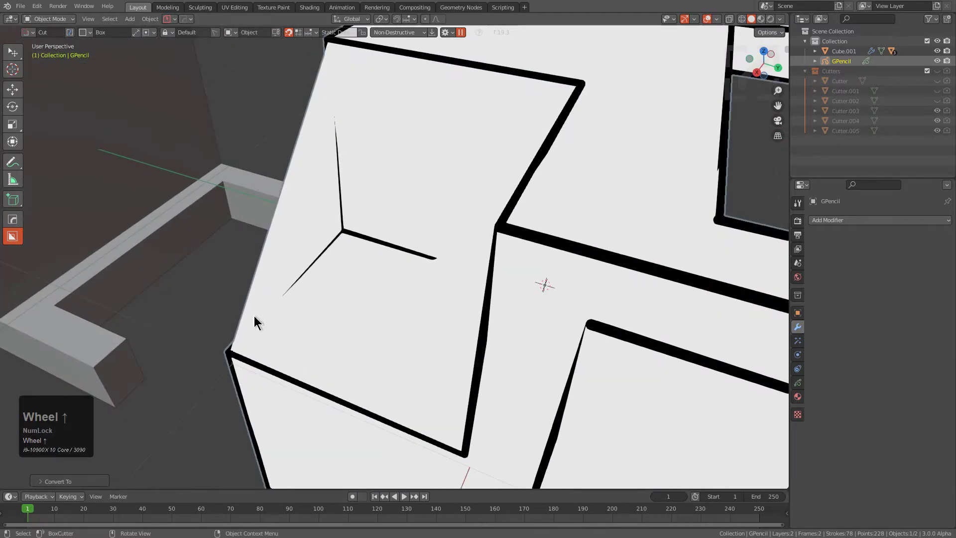
{"action": "middle_click_drag", "start_coordinate": [349, 196], "coordinate": [340, 119]}
{"action": "scroll", "coordinate": [344, 261], "scroll_direction": "down", "scroll_amount": 4}
{"action": "middle_click_drag", "start_coordinate": [343, 262], "coordinate": [162, 209]}
{"action": "scroll", "coordinate": [190, 311], "scroll_direction": "down", "scroll_amount": 3}
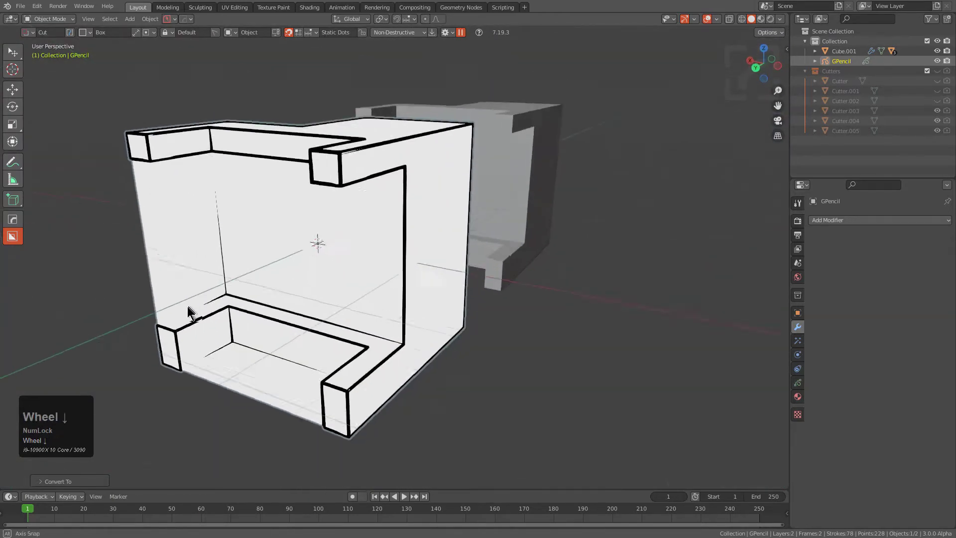
{"action": "middle_click_drag", "start_coordinate": [178, 287], "coordinate": [566, 367]}
{"action": "scroll", "coordinate": [448, 259], "scroll_direction": "up", "scroll_amount": 3}
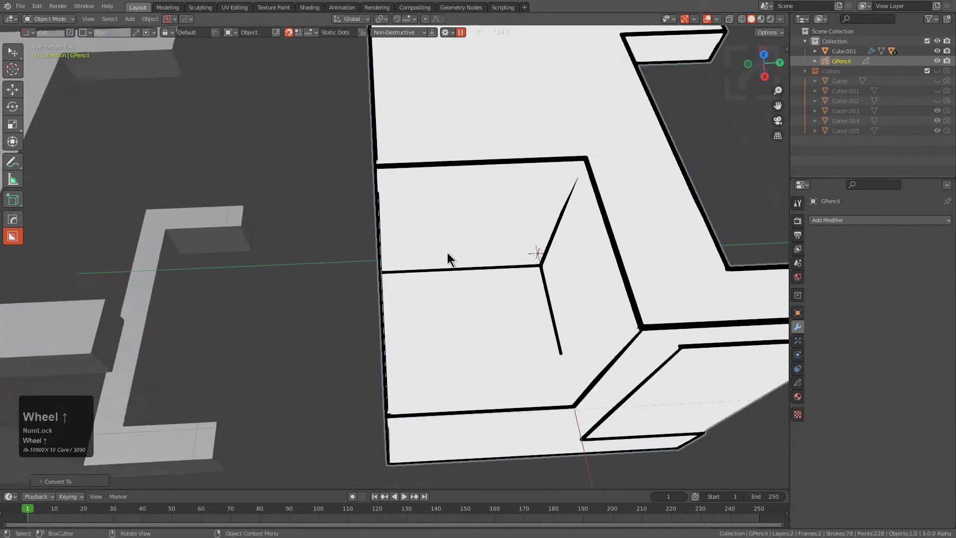
{"action": "middle_click_drag", "start_coordinate": [448, 258], "coordinate": [316, 145]}
{"action": "scroll", "coordinate": [397, 277], "scroll_direction": "down", "scroll_amount": 3}
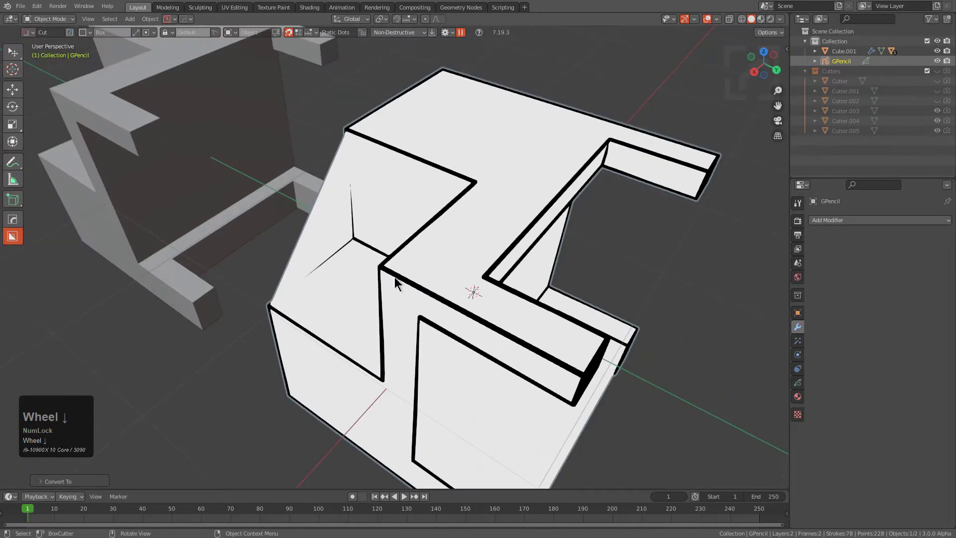
{"action": "middle_click_drag", "start_coordinate": [397, 278], "coordinate": [404, 277]}
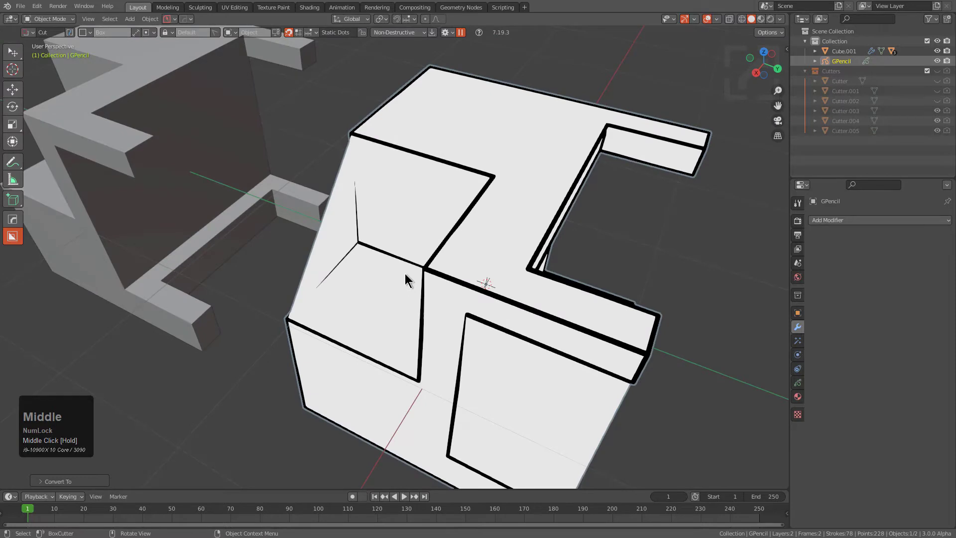
{"action": "key", "text": "ctrl+z"}
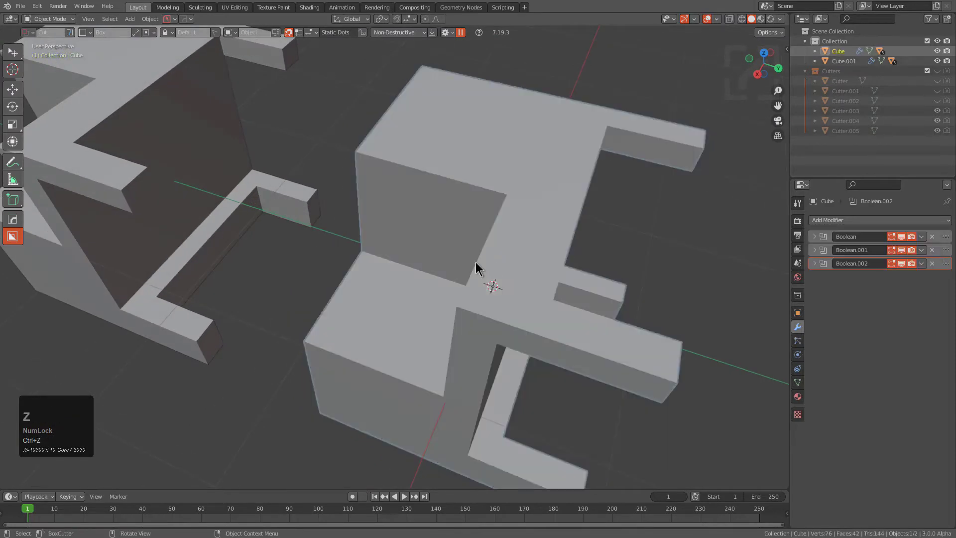
Add a Triangulate modifier to the original cube after its Boolean modifiers
{"action": "middle_click_drag", "start_coordinate": [476, 269], "coordinate": [493, 239]}
{"action": "key", "text": "q"}
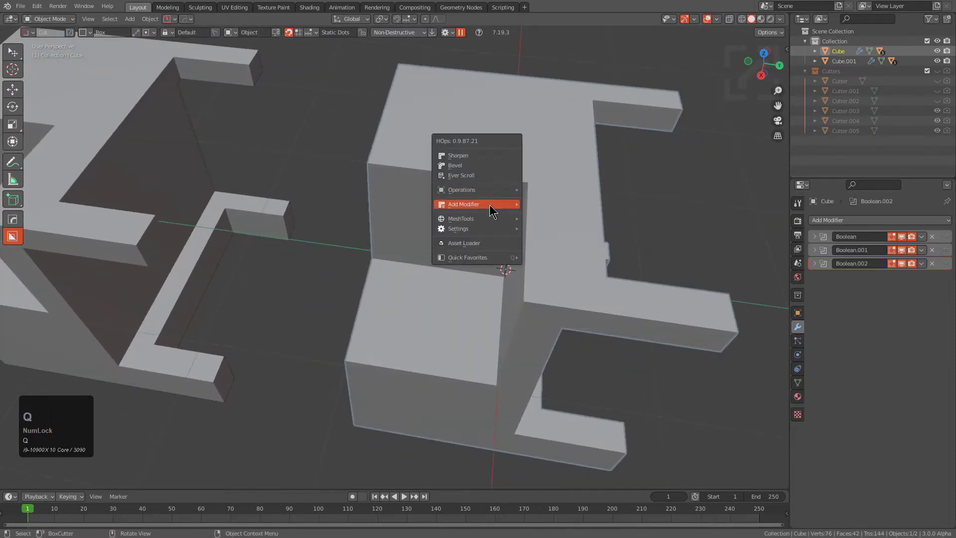
{"action": "mouse_move", "coordinate": [491, 209]}
{"action": "left_click", "coordinate": [640, 259]}
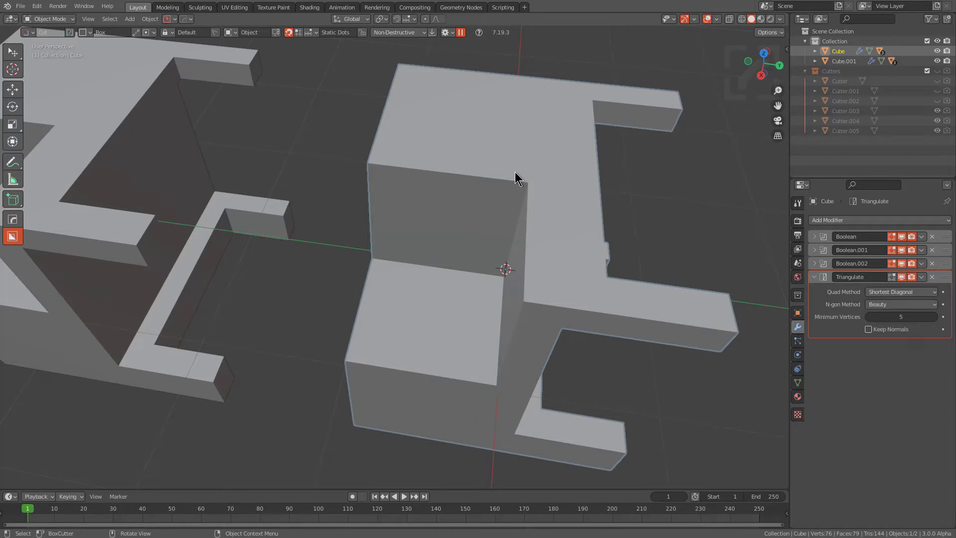
{"action": "left_click", "coordinate": [533, 199]}
{"action": "middle_click_drag", "start_coordinate": [533, 199], "coordinate": [403, 197]}
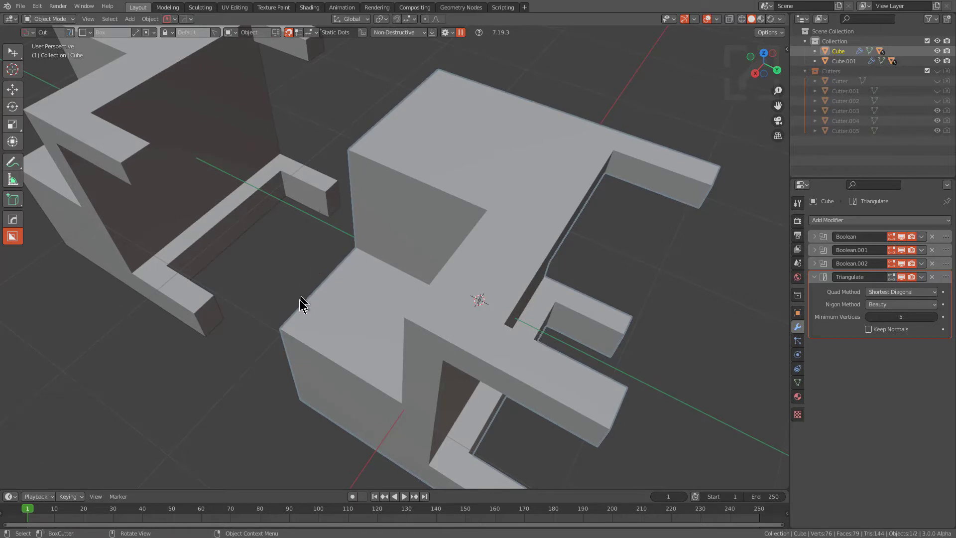
Convert the triangulated cube to Grease Pencil
{"action": "left_click", "coordinate": [148, 19]}
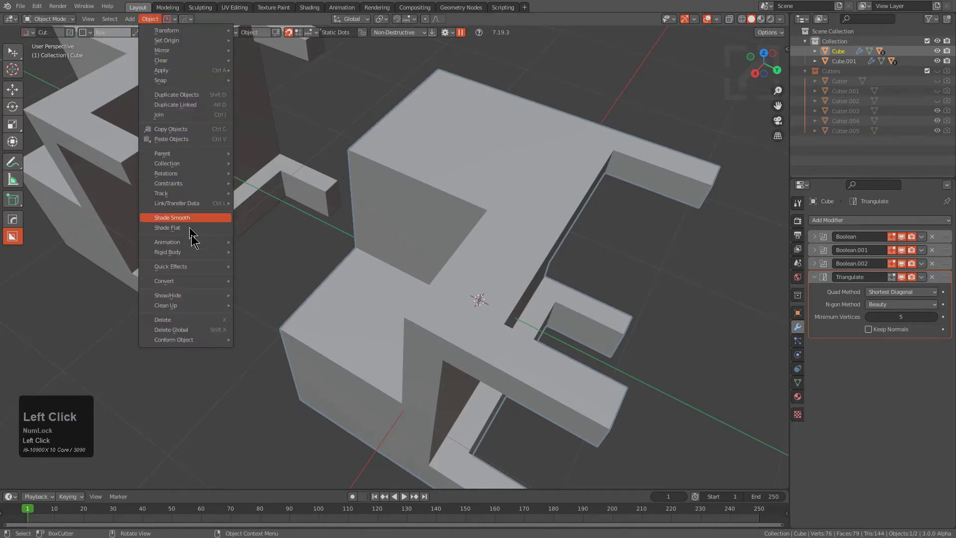
{"action": "mouse_move", "coordinate": [189, 280]}
{"action": "left_click", "coordinate": [262, 304]}
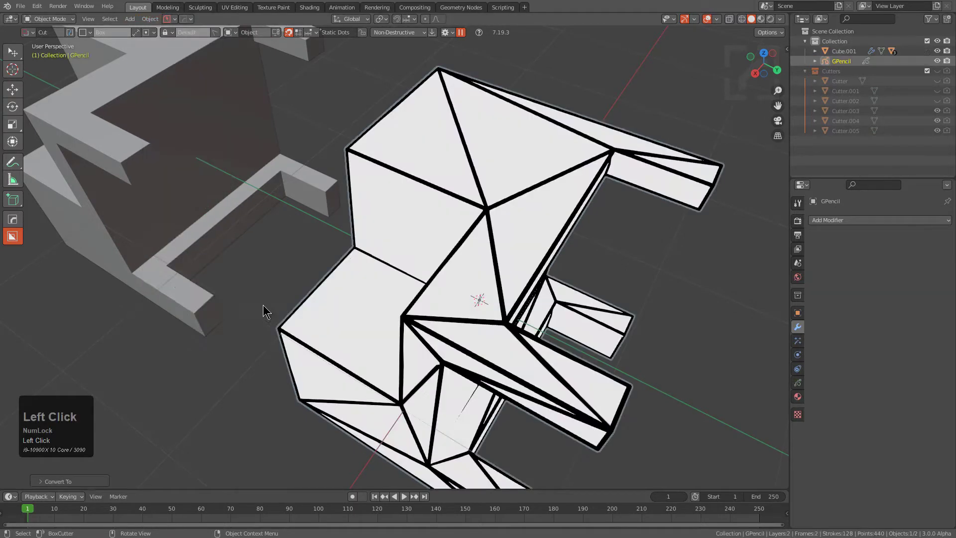
Inspect the strokes and fills of the triangulated Grease Pencil object from several sides, alongside the solid copy
{"action": "mouse_move", "coordinate": [263, 304]}
{"action": "middle_mouse_down"}
{"action": "mouse_move", "coordinate": [399, 289]}
{"action": "mouse_move", "coordinate": [505, 260]}
{"action": "mouse_move", "coordinate": [367, 94]}
{"action": "middle_mouse_up"}
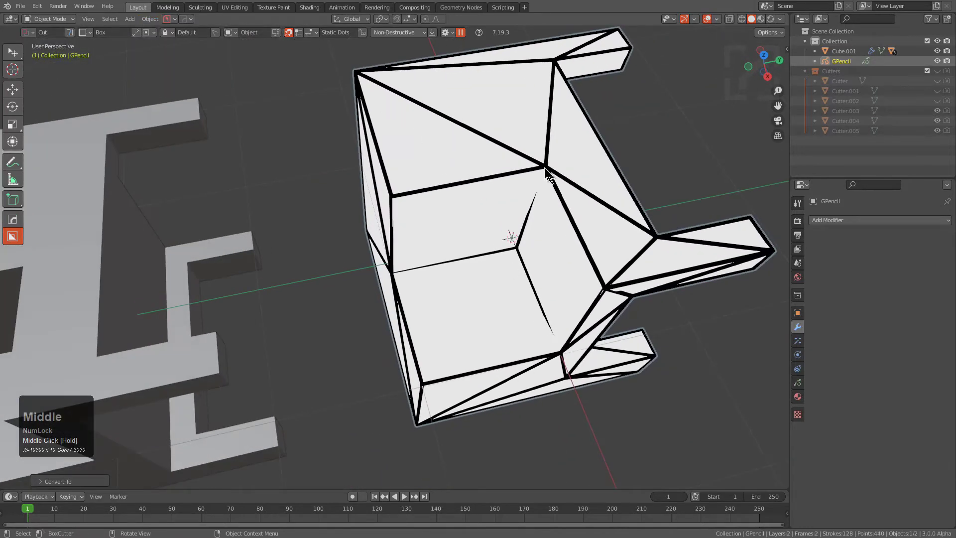
{"action": "middle_click_drag", "start_coordinate": [698, 256], "coordinate": [357, 144]}
{"action": "scroll", "coordinate": [357, 143], "scroll_direction": "down", "scroll_amount": 2}
{"action": "middle_click_drag", "start_coordinate": [358, 221], "coordinate": [448, 308]}
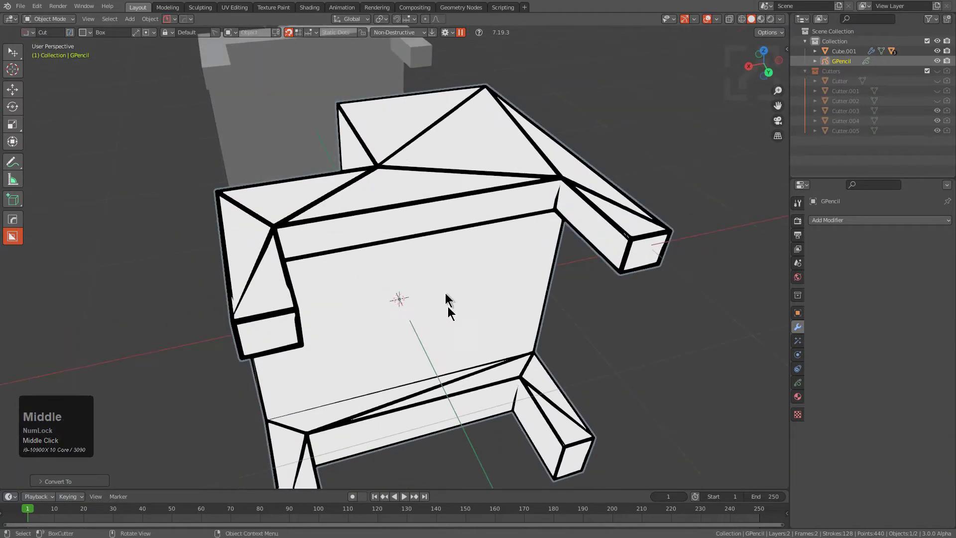
{"action": "middle_click_drag", "start_coordinate": [367, 474], "coordinate": [433, 267]}
{"action": "scroll", "coordinate": [374, 254], "scroll_direction": "down", "scroll_amount": 2}
{"action": "scroll", "coordinate": [433, 267], "scroll_direction": "down", "scroll_amount": 2}
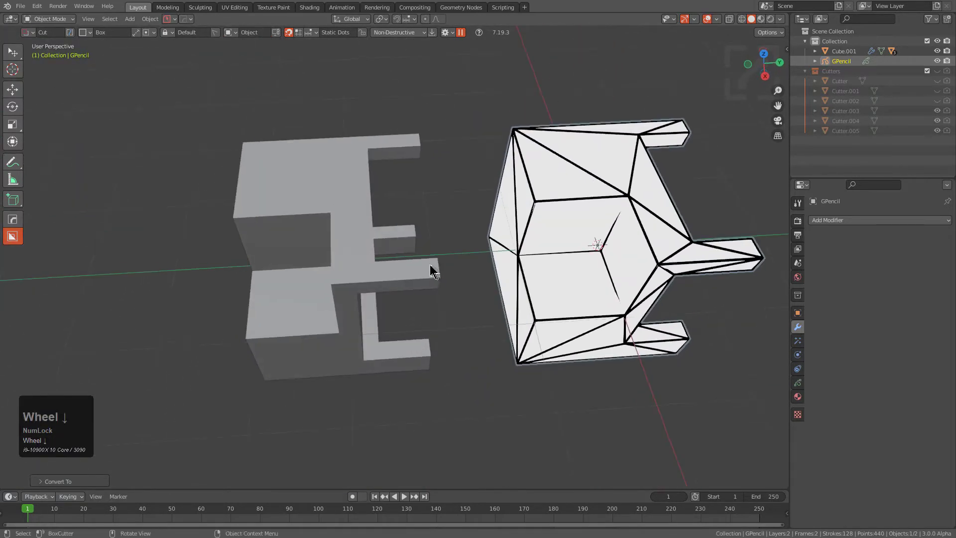
Convert the solid cube to Grease Pencil with the HardOps To_Stroke operation and view the result beside the triangulated version
{"action": "left_click", "coordinate": [348, 243]}
{"action": "middle_click_drag", "start_coordinate": [347, 242], "coordinate": [406, 215]}
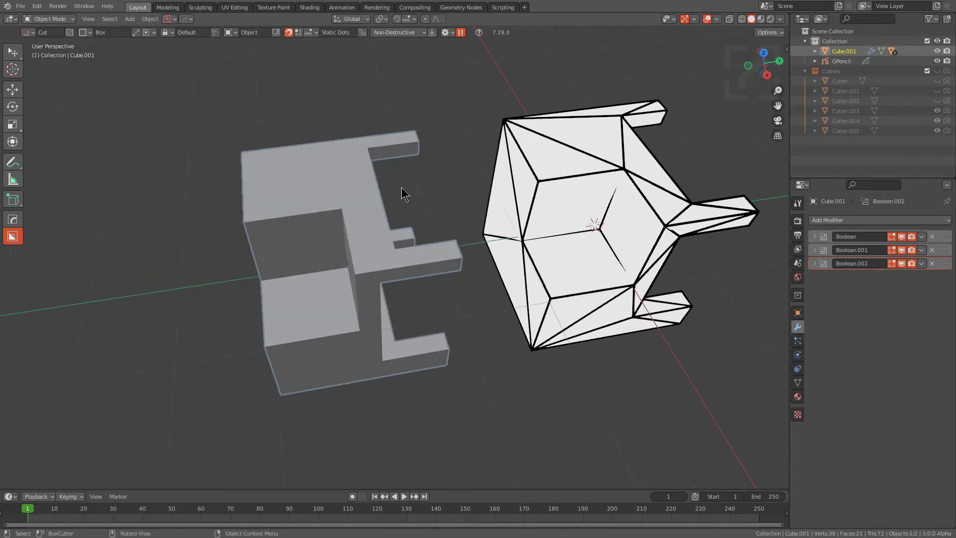
{"action": "middle_click_drag", "start_coordinate": [402, 194], "coordinate": [404, 201]}
{"action": "key", "text": "q"}
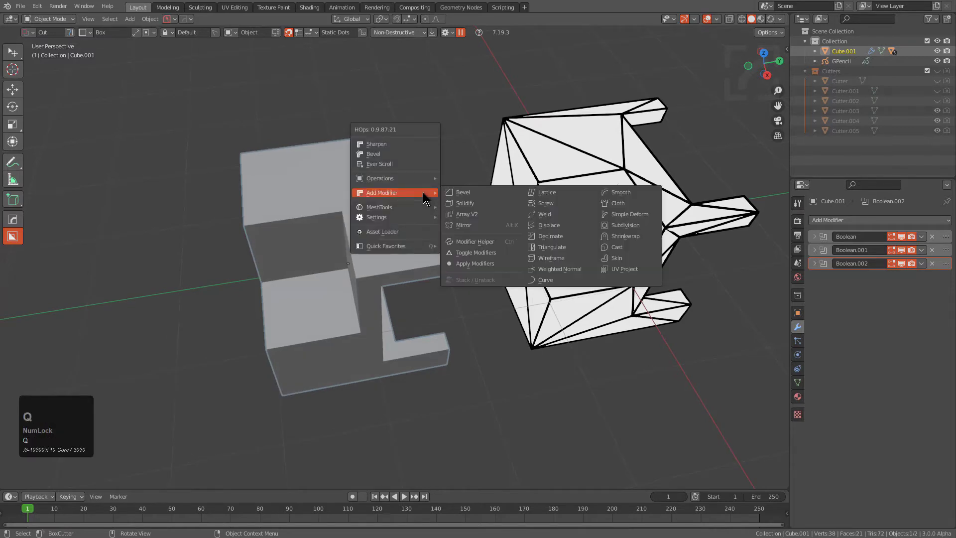
{"action": "mouse_move", "coordinate": [415, 206]}
{"action": "left_click", "coordinate": [563, 333]}
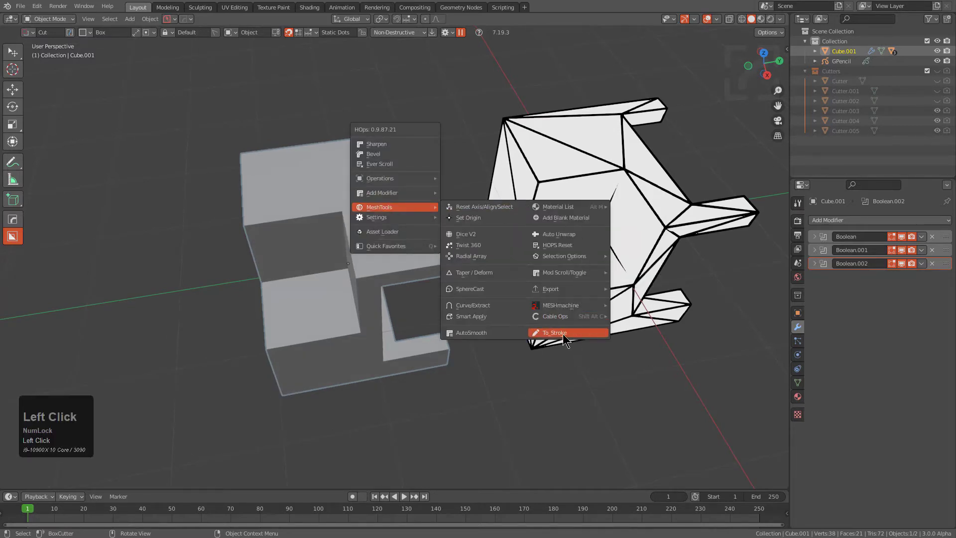
{"action": "mouse_move", "coordinate": [524, 285]}
{"action": "middle_mouse_down"}
{"action": "mouse_move", "coordinate": [472, 299]}
{"action": "mouse_move", "coordinate": [407, 165]}
{"action": "middle_mouse_up"}
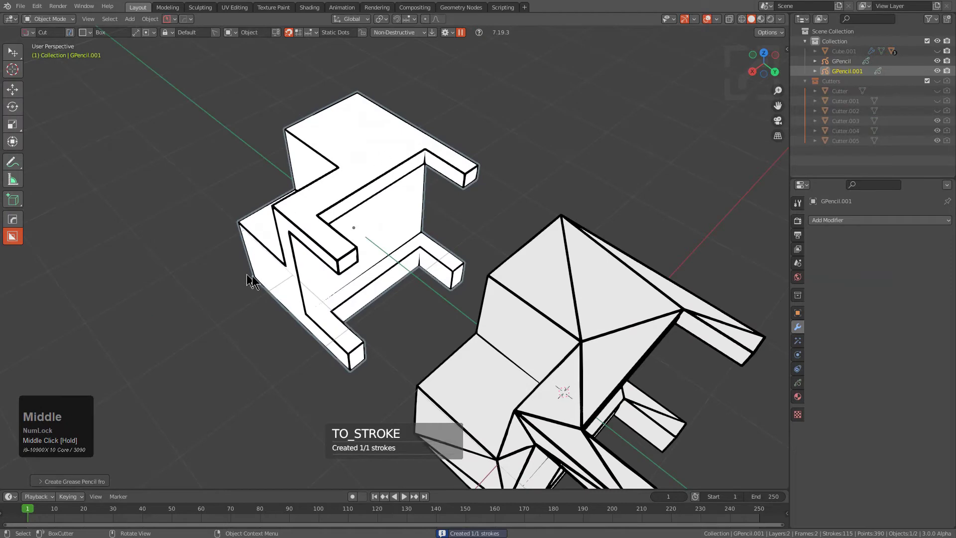
{"action": "middle_click_drag", "start_coordinate": [317, 288], "coordinate": [386, 162]}
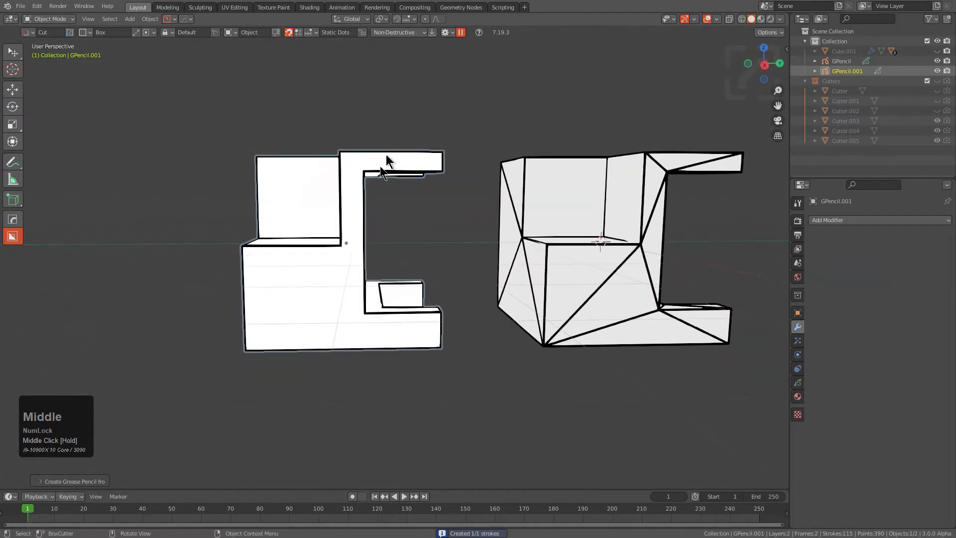
{"action": "middle_click_drag", "start_coordinate": [404, 212], "coordinate": [386, 255]}
{"action": "scroll", "coordinate": [371, 261], "scroll_direction": "down", "scroll_amount": 1}
{"action": "middle_click_drag", "start_coordinate": [464, 263], "coordinate": [363, 205], "text": "shift"}
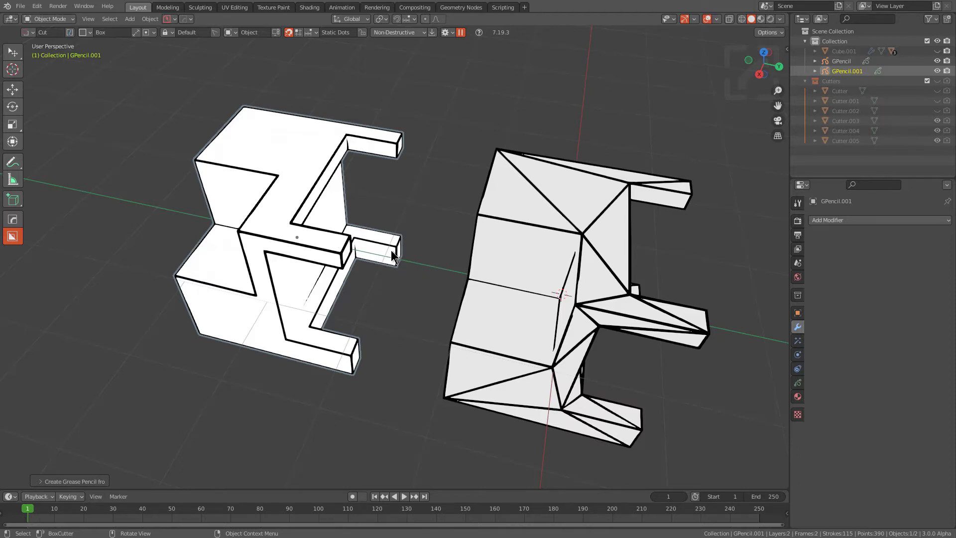
Set the viewport background to a custom colour of pure white with value 1.000 and hide the viewport overlays
{"action": "left_click", "coordinate": [782, 19]}
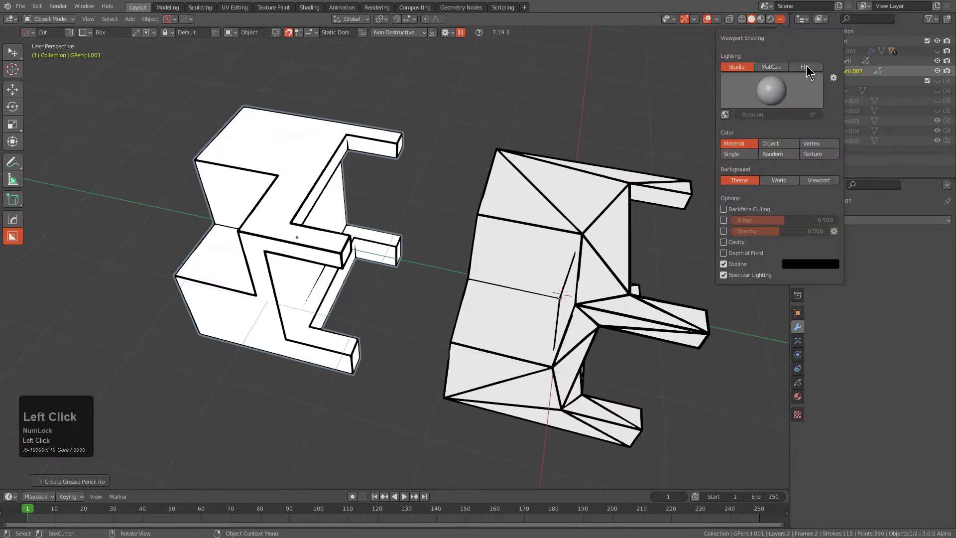
{"action": "left_click", "coordinate": [818, 181]}
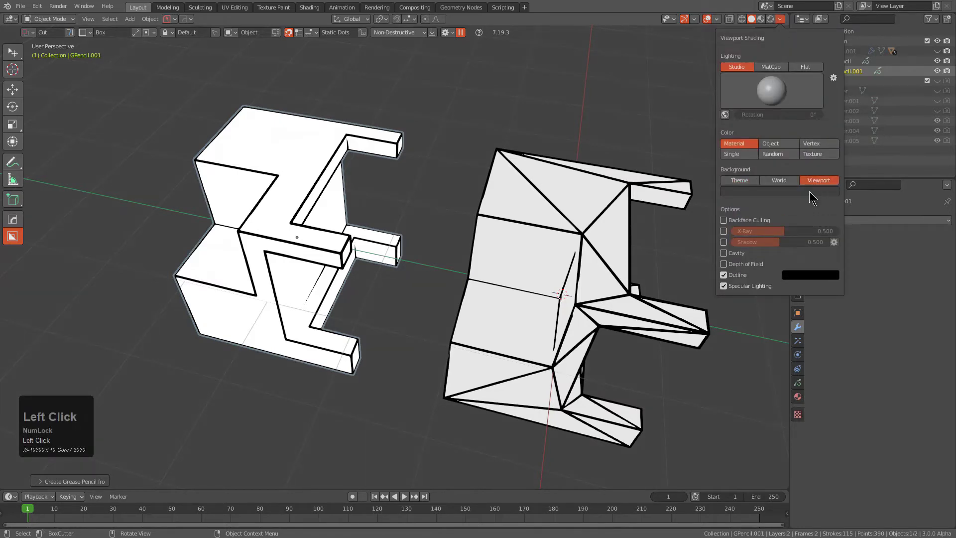
{"action": "left_click", "coordinate": [811, 193]}
{"action": "left_click_drag", "start_coordinate": [812, 94], "coordinate": [808, 59]}
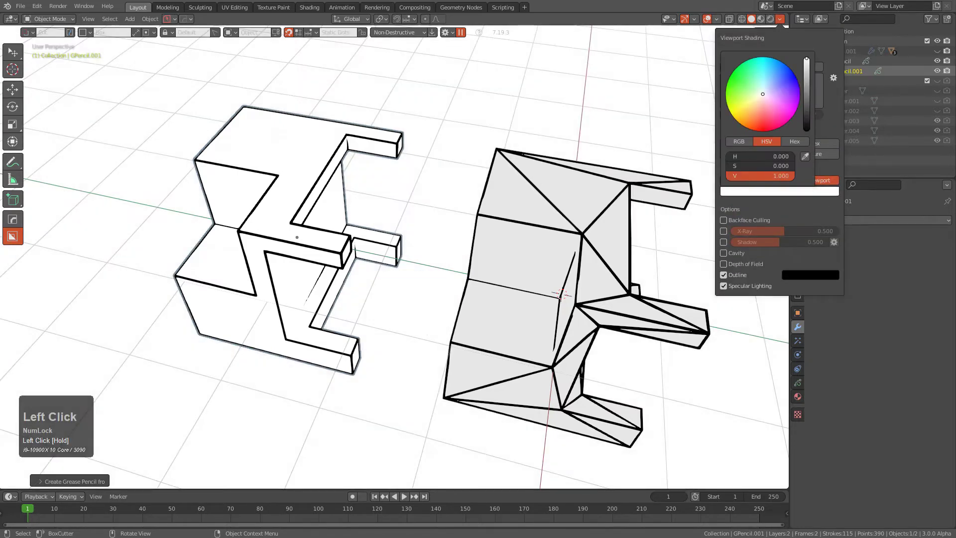
{"action": "left_click", "coordinate": [779, 20]}
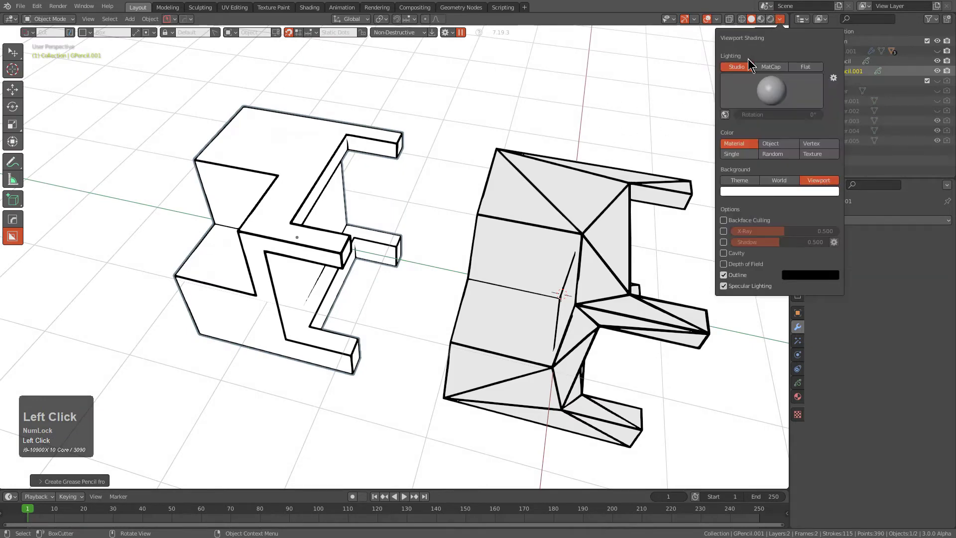
{"action": "left_click", "coordinate": [707, 19]}
Compare the line work of both Grease Pencil objects around the corner notch and prongs, and look through the available Grease Pencil modifiers
{"action": "middle_click_drag", "start_coordinate": [603, 99], "coordinate": [529, 205]}
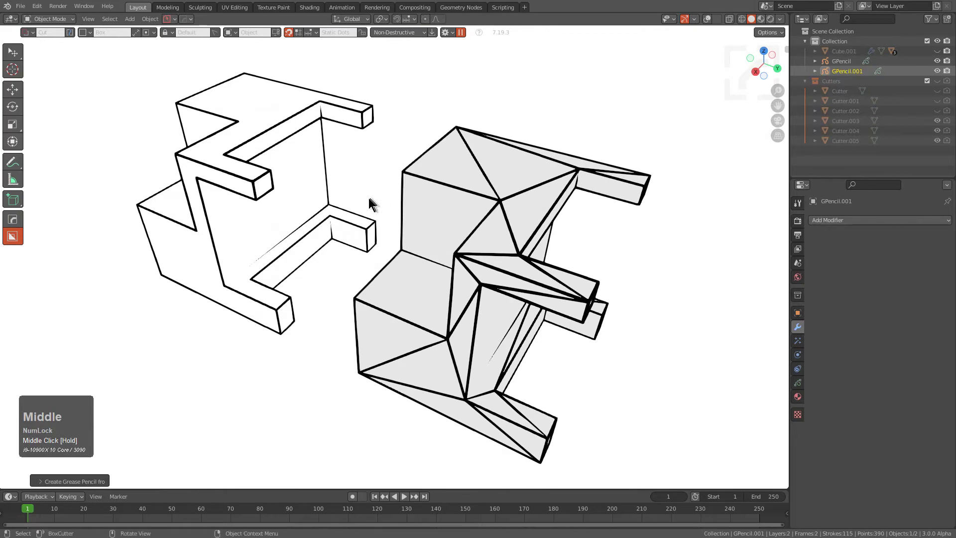
{"action": "middle_click_drag", "start_coordinate": [369, 203], "coordinate": [434, 199]}
{"action": "scroll", "coordinate": [332, 264], "scroll_direction": "up", "scroll_amount": 3}
{"action": "scroll", "coordinate": [470, 210], "scroll_direction": "up", "scroll_amount": 3}
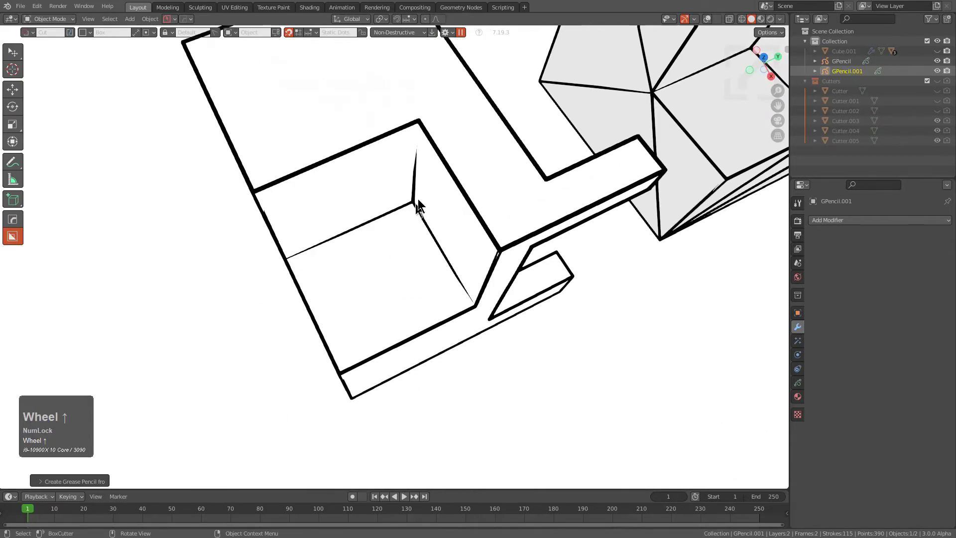
{"action": "scroll", "coordinate": [417, 204], "scroll_direction": "down", "scroll_amount": 3}
{"action": "middle_click_drag", "start_coordinate": [487, 242], "coordinate": [726, 243]}
{"action": "left_click", "coordinate": [874, 220]}
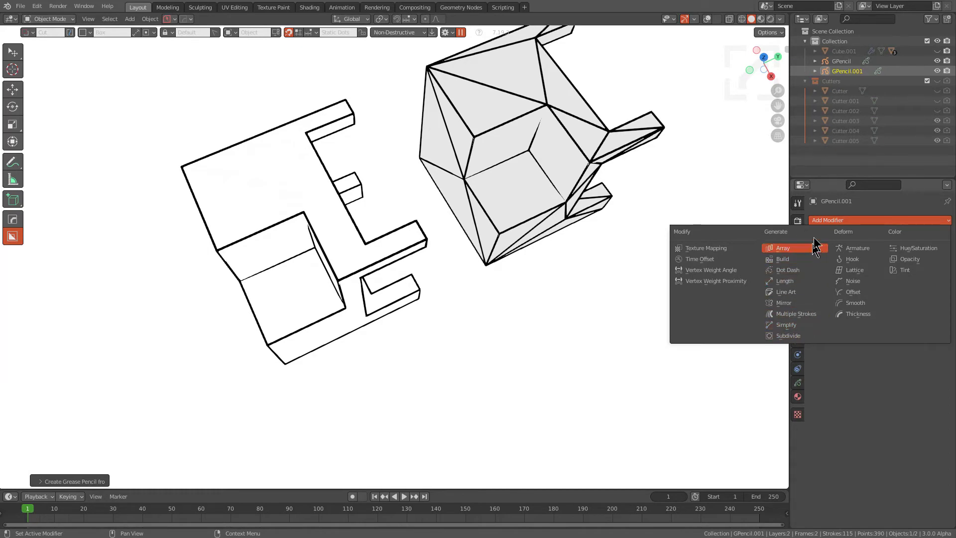
{"action": "left_click", "coordinate": [830, 214]}
{"action": "middle_click_drag", "start_coordinate": [515, 248], "coordinate": [466, 300]}
{"action": "scroll", "coordinate": [455, 274], "scroll_direction": "up", "scroll_amount": 3}
{"action": "scroll", "coordinate": [456, 275], "scroll_direction": "down", "scroll_amount": 2}
{"action": "middle_click_drag", "start_coordinate": [400, 261], "coordinate": [393, 245]}
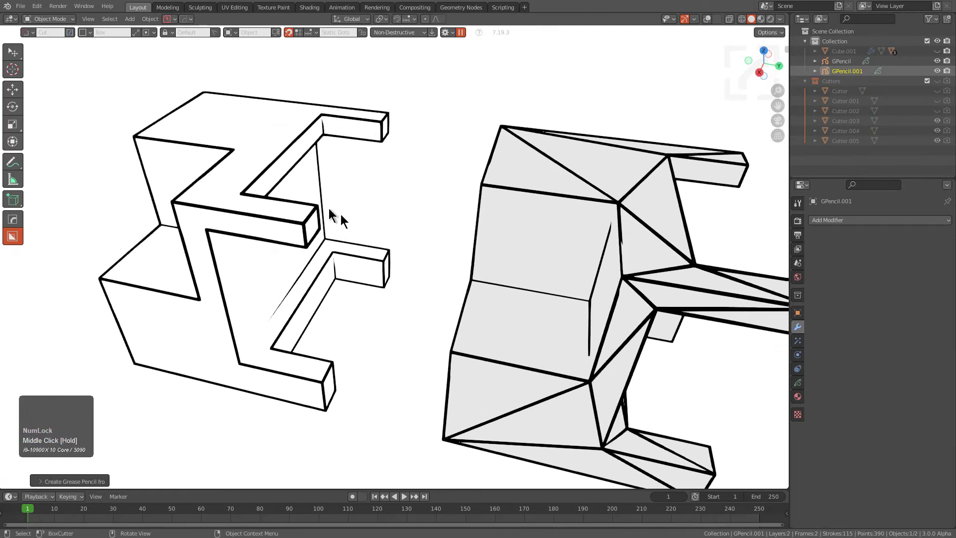
{"action": "scroll", "coordinate": [349, 307], "scroll_direction": "down", "scroll_amount": 4}
{"action": "middle_click_drag", "start_coordinate": [390, 264], "coordinate": [414, 287]}
{"action": "scroll", "coordinate": [615, 121], "scroll_direction": "up", "scroll_amount": 2}
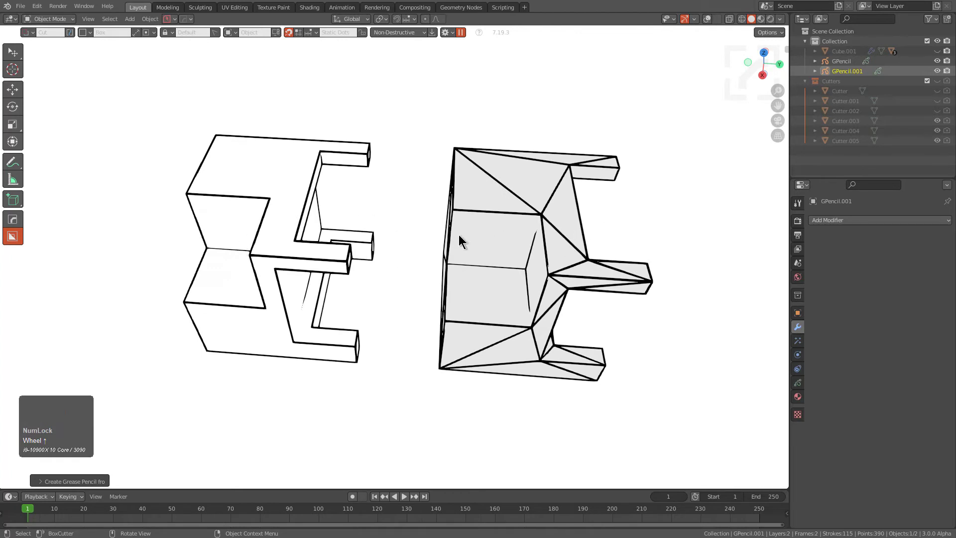
Delete both Grease Pencil objects from the scene
{"action": "key", "text": "a"}
{"action": "key", "text": "x"}
{"action": "left_click", "coordinate": [428, 241]}
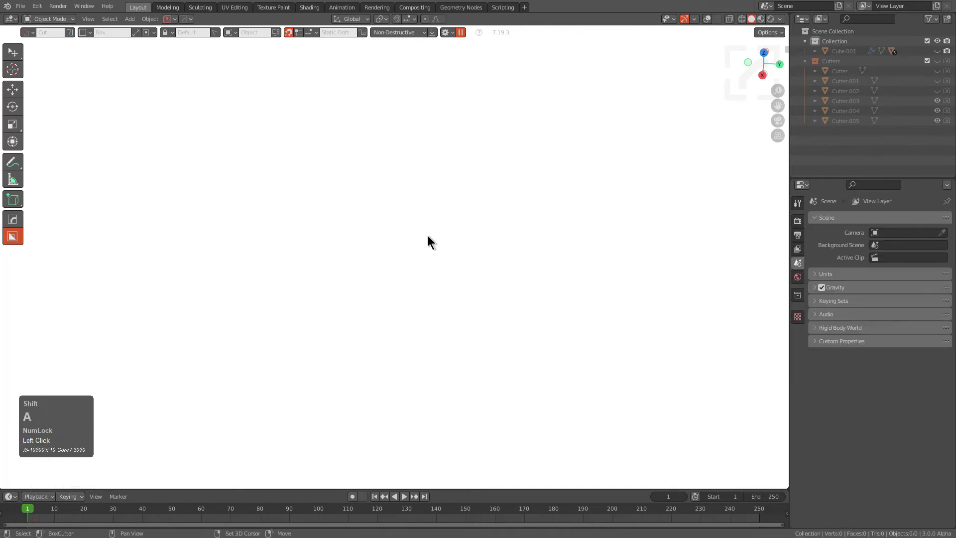
Add a mesh cylinder at the scene centre and frame it in the view
{"action": "key", "text": "shift+a"}
{"action": "mouse_move", "coordinate": [428, 237]}
{"action": "left_click", "coordinate": [471, 299]}
{"action": "key", "text": "KP_Decimal"}
{"action": "middle_click_drag", "start_coordinate": [474, 267], "coordinate": [518, 241]}
{"action": "scroll", "coordinate": [518, 241], "scroll_direction": "up", "scroll_amount": 2}
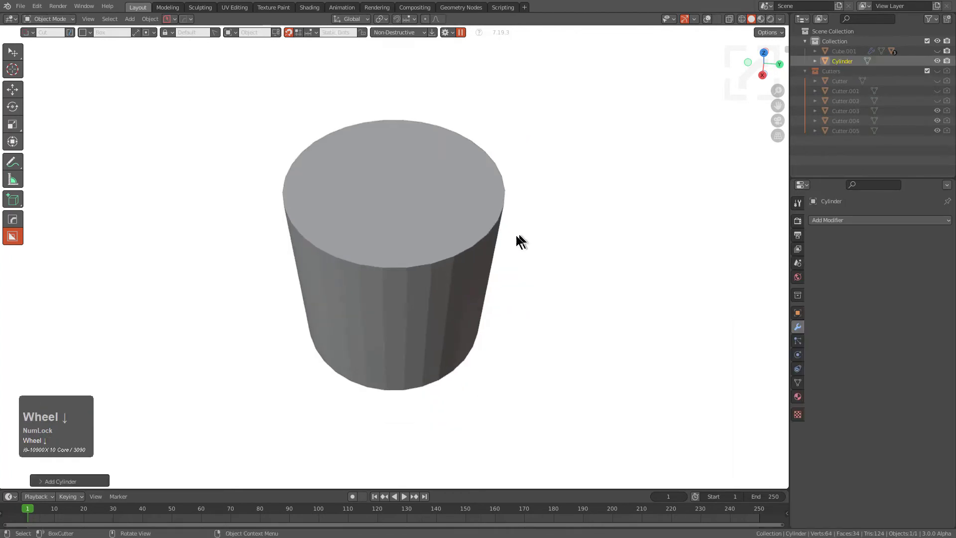
Show the overlays again and bevel the cylinder's top rim with a single segment about 0.33 m wide
{"action": "key", "text": "Tab"}
{"action": "middle_click", "coordinate": [495, 241]}
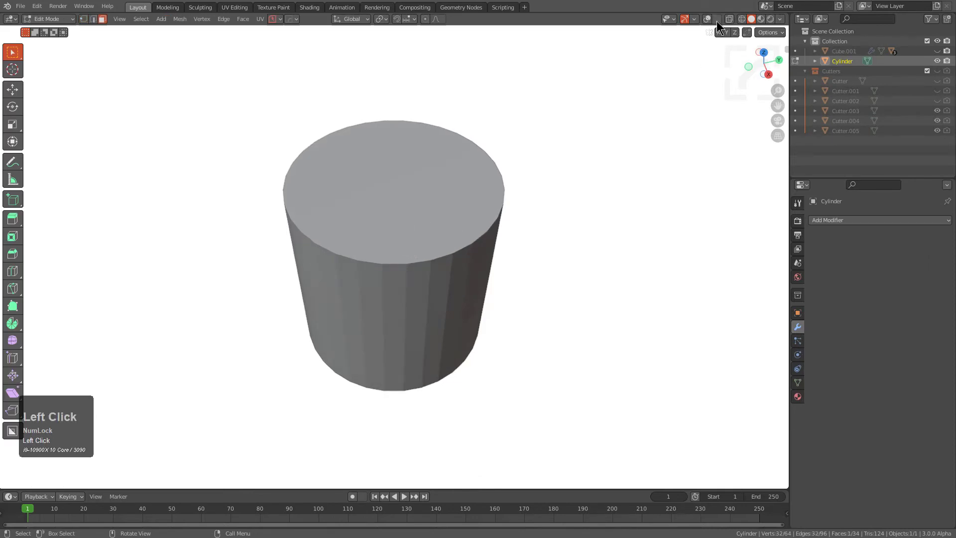
{"action": "left_click", "coordinate": [711, 19]}
{"action": "key", "text": "ctrl+b"}
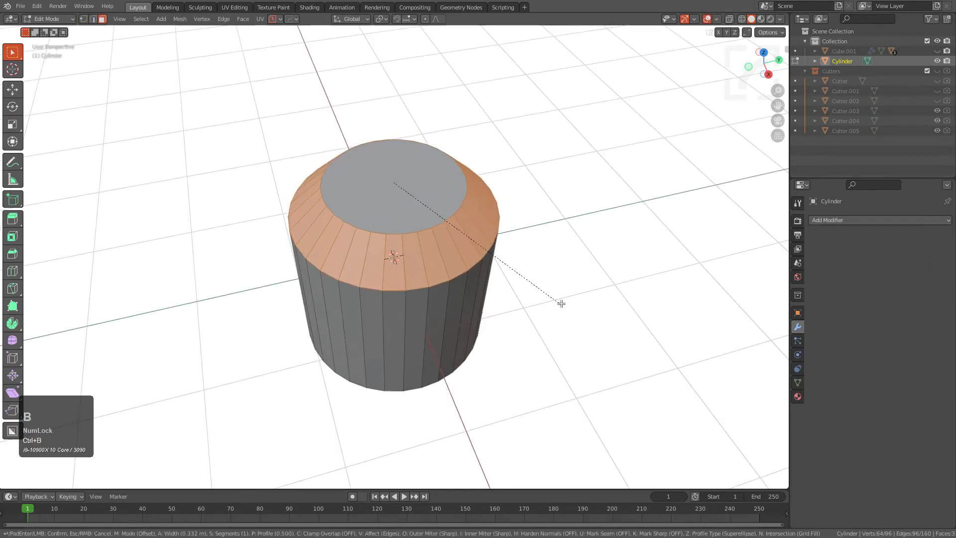
{"action": "left_click", "coordinate": [561, 304]}
{"action": "key", "text": "Tab"}
Cut a round blind hole into the centre of the cylinder's top face with a circular BoxCutter cut
{"action": "key", "text": "d"}
{"action": "left_click", "coordinate": [463, 242]}
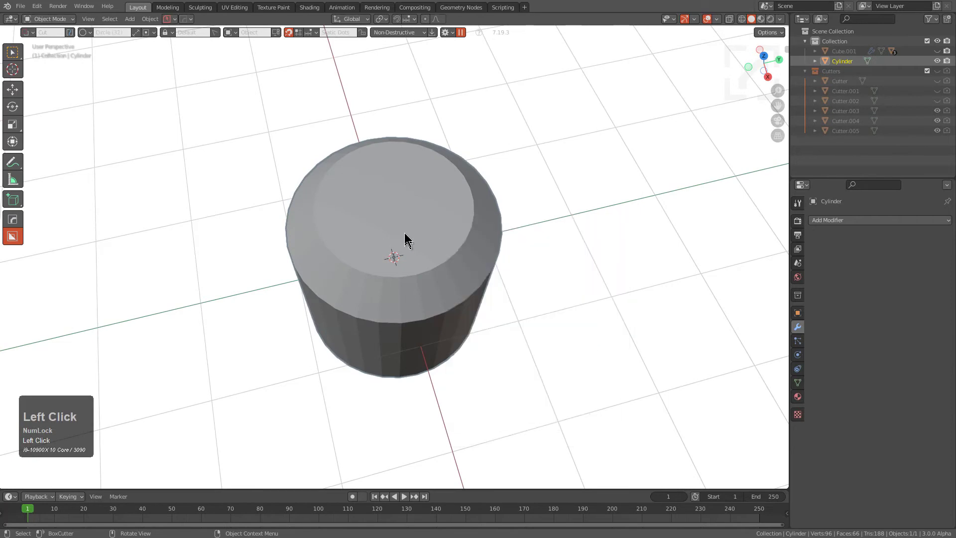
{"action": "left_click_drag", "start_coordinate": [393, 204], "coordinate": [516, 230]}
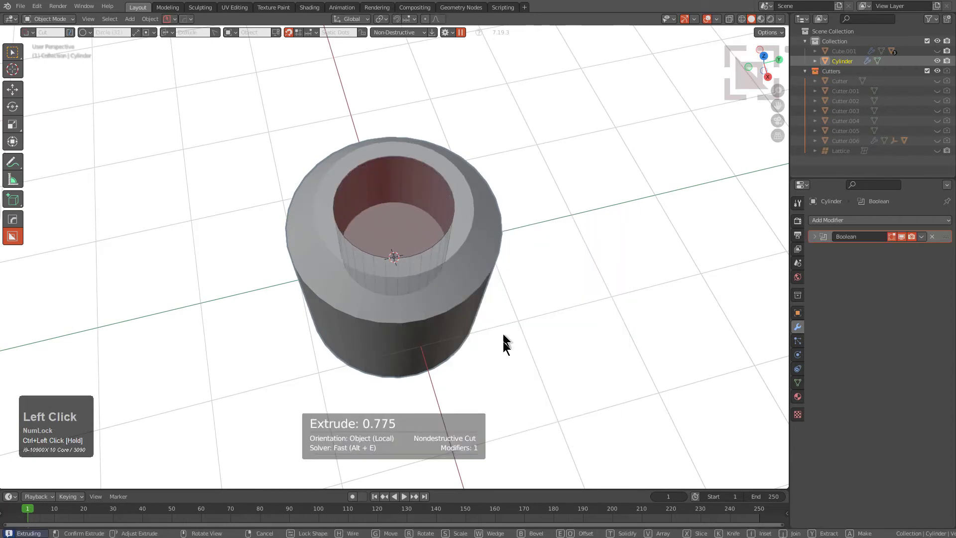
{"action": "left_click", "coordinate": [474, 316]}
{"action": "middle_click_drag", "start_coordinate": [474, 316], "coordinate": [457, 239]}
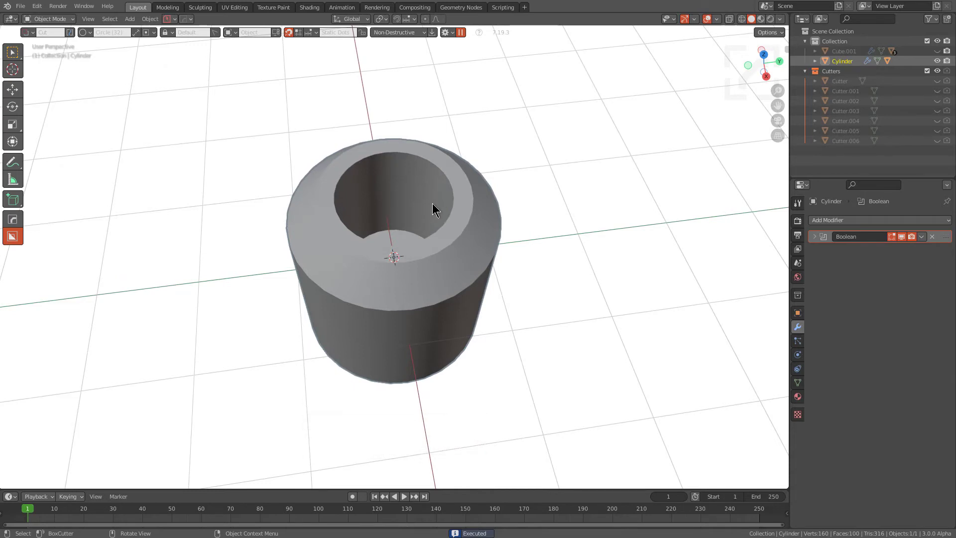
Make an independent copy of the cylinder with Uniquify and place it about 2.6 m away along negative Y
{"action": "key", "text": "q"}
{"action": "mouse_move", "coordinate": [452, 176]}
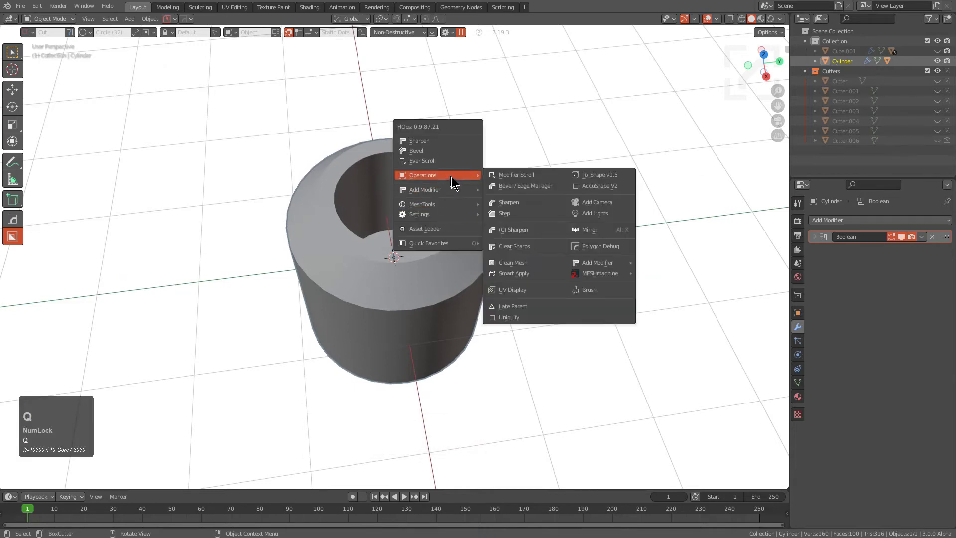
{"action": "left_click", "coordinate": [518, 318], "text": "shift"}
{"action": "key", "text": "x"}
{"action": "key", "text": "y"}
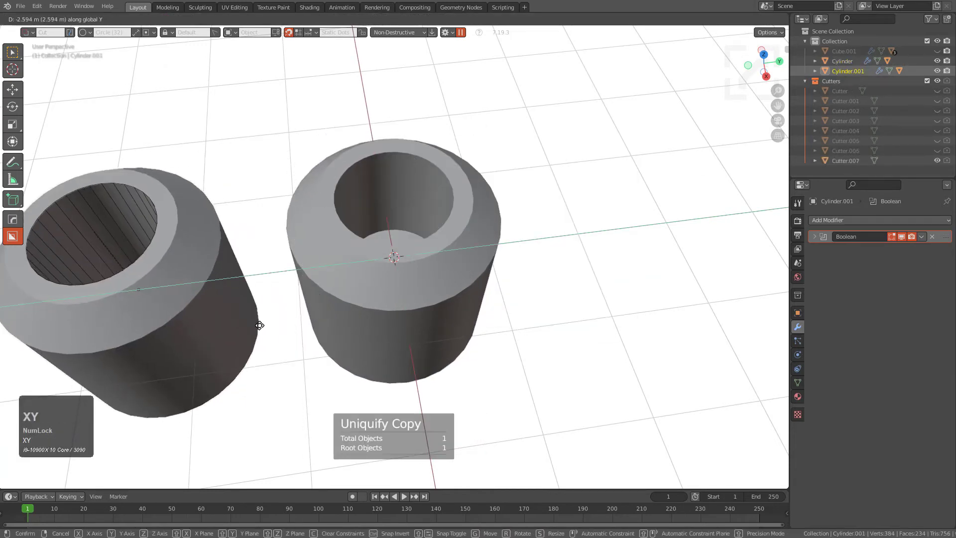
{"action": "left_click", "coordinate": [259, 324]}
{"action": "middle_click_drag", "start_coordinate": [310, 302], "coordinate": [438, 286], "text": "shift"}
{"action": "key", "text": "a"}
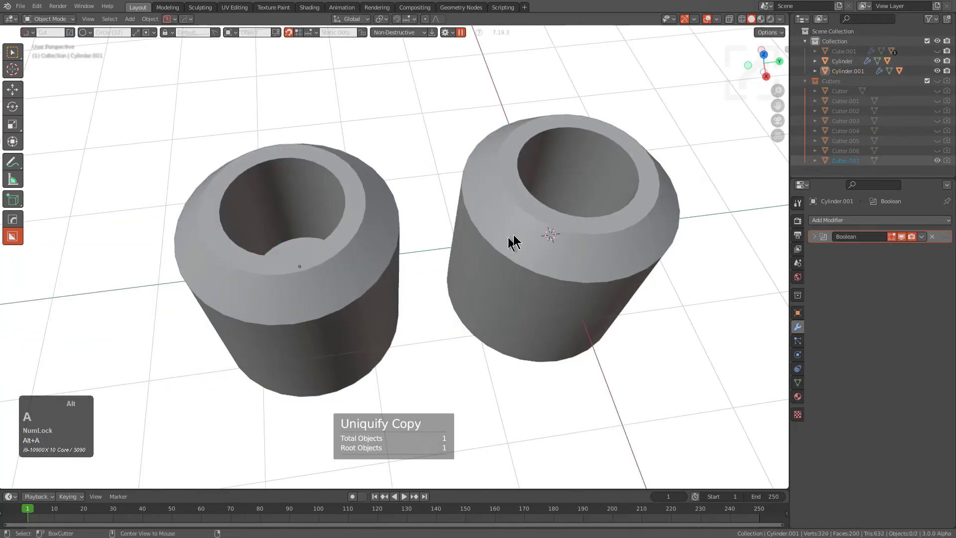
Convert the original cylinder to Grease Pencil with Blender's standard object conversion
{"action": "left_click", "coordinate": [539, 238]}
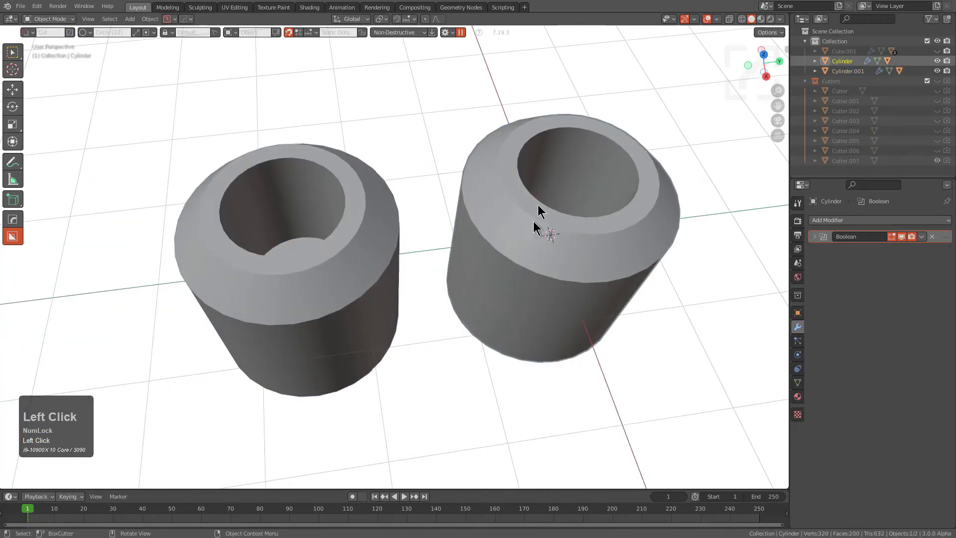
{"action": "left_click", "coordinate": [145, 21]}
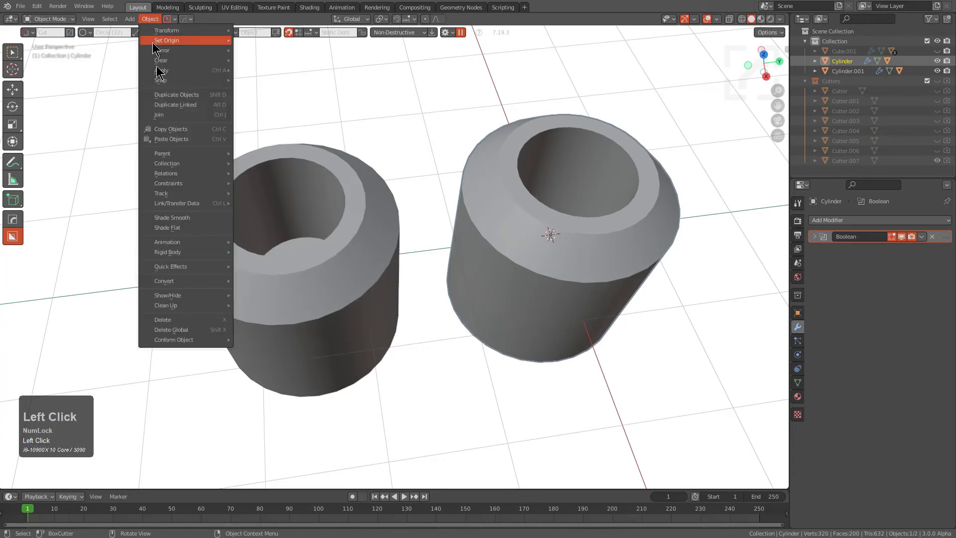
{"action": "mouse_move", "coordinate": [202, 282]}
{"action": "left_click", "coordinate": [249, 306]}
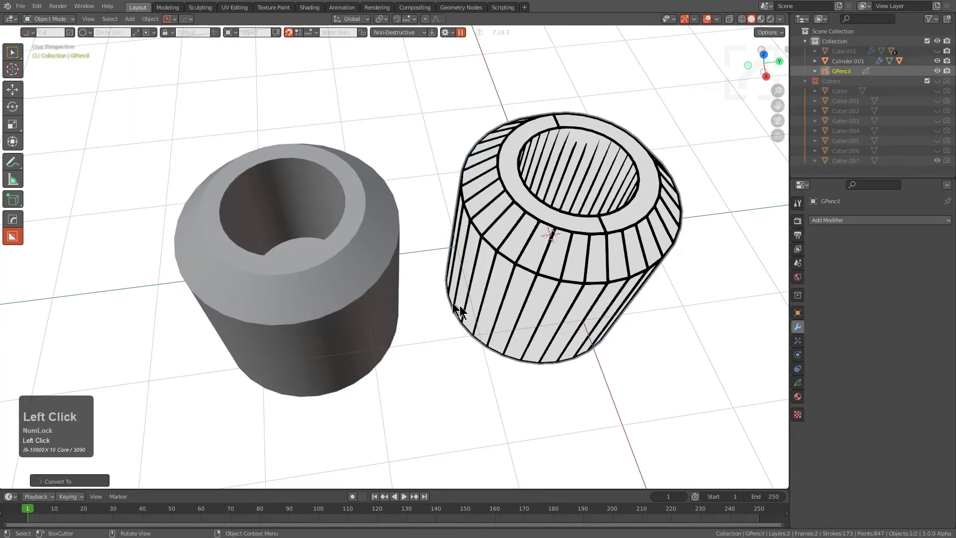
Examine the converted cylinder's strokes inside the bore and around its outside, trying a free trackball rotation
{"action": "mouse_move", "coordinate": [455, 308]}
{"action": "middle_mouse_down"}
{"action": "mouse_move", "coordinate": [450, 275]}
{"action": "mouse_move", "coordinate": [421, 277]}
{"action": "mouse_move", "coordinate": [425, 294]}
{"action": "mouse_move", "coordinate": [410, 324]}
{"action": "middle_mouse_up"}
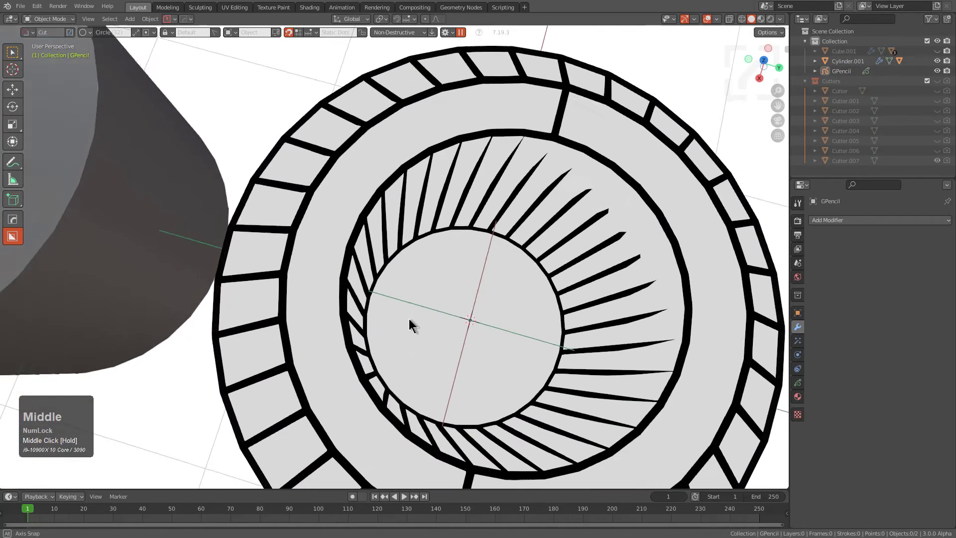
{"action": "scroll", "coordinate": [446, 246], "scroll_direction": "down", "scroll_amount": 3}
{"action": "middle_click_drag", "start_coordinate": [446, 246], "coordinate": [500, 234]}
{"action": "scroll", "coordinate": [445, 236], "scroll_direction": "up", "scroll_amount": 2}
{"action": "scroll", "coordinate": [444, 236], "scroll_direction": "down", "scroll_amount": 4}
{"action": "scroll", "coordinate": [454, 261], "scroll_direction": "down", "scroll_amount": 2}
{"action": "key", "text": "r"}
{"action": "key", "text": "r"}
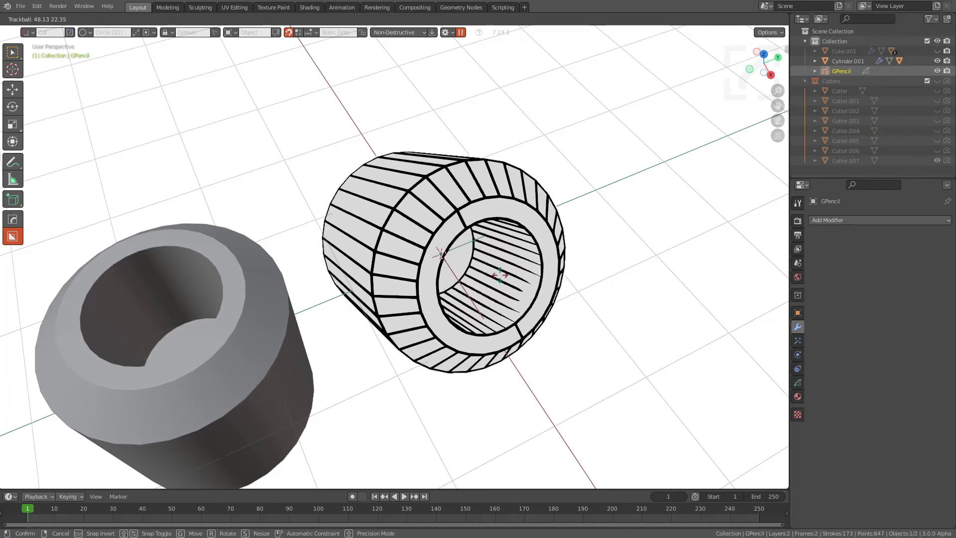
{"action": "right_click", "coordinate": [410, 282]}
{"action": "scroll", "coordinate": [403, 284], "scroll_direction": "down", "scroll_amount": 3}
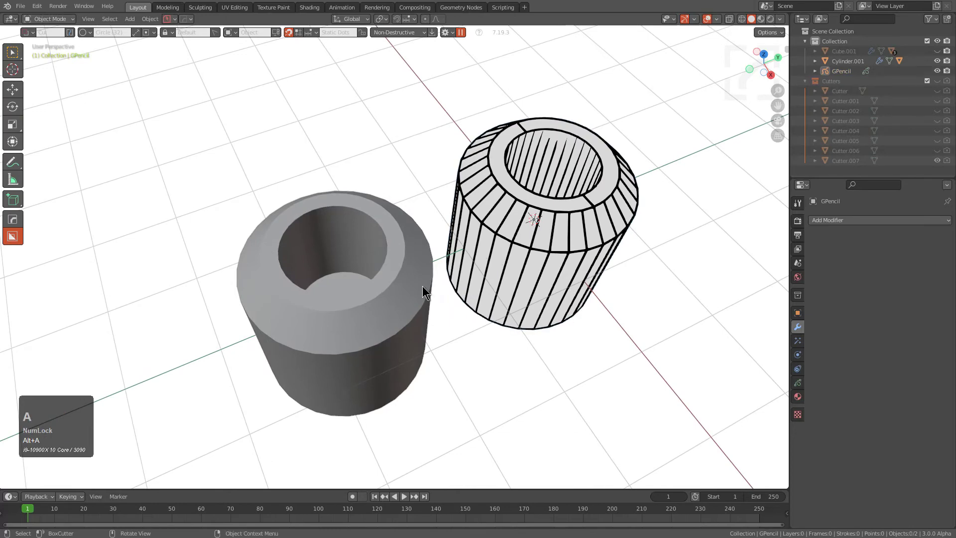
Try converting the solid cylinder copy to Grease Pencil with the HardOps To_Stroke operation, and undo the conversion
{"action": "left_click", "coordinate": [422, 286]}
{"action": "middle_click_drag", "start_coordinate": [423, 285], "coordinate": [485, 230]}
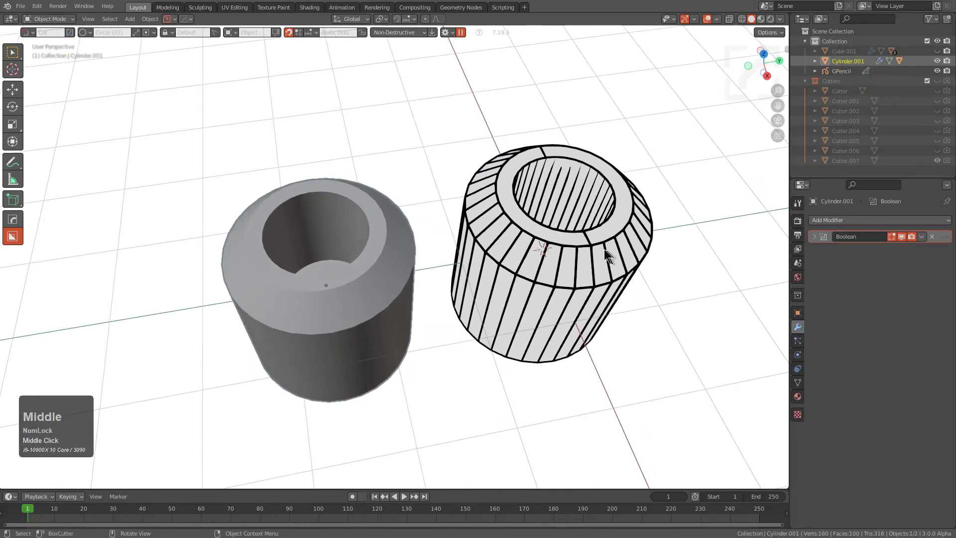
{"action": "key", "text": "q"}
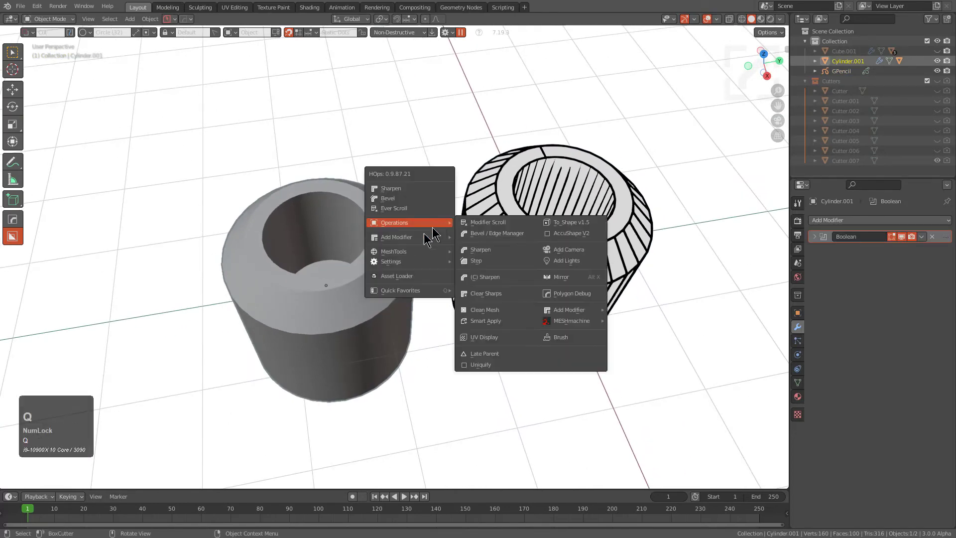
{"action": "mouse_move", "coordinate": [409, 254]}
{"action": "left_click", "coordinate": [569, 376]}
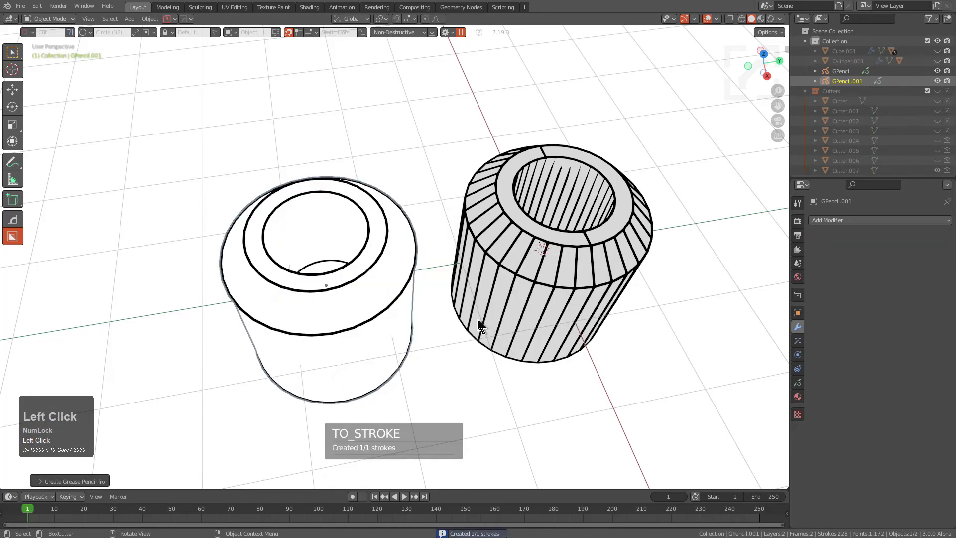
{"action": "mouse_move", "coordinate": [477, 319]}
{"action": "middle_mouse_down"}
{"action": "mouse_move", "coordinate": [450, 297]}
{"action": "mouse_move", "coordinate": [475, 273]}
{"action": "mouse_move", "coordinate": [449, 262]}
{"action": "mouse_move", "coordinate": [429, 283]}
{"action": "mouse_move", "coordinate": [448, 289]}
{"action": "mouse_move", "coordinate": [442, 268]}
{"action": "middle_mouse_up"}
{"action": "key", "text": "ctrl+z"}
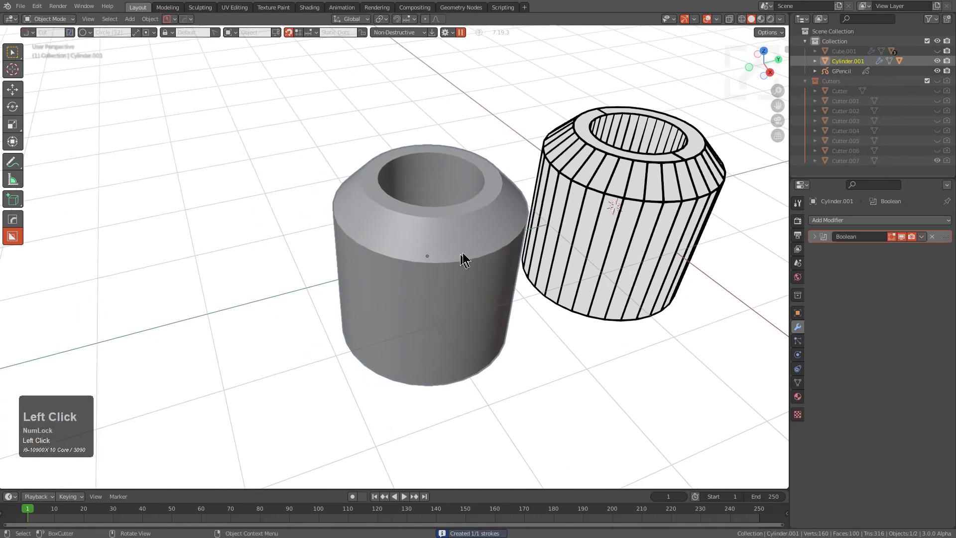
Apply the solid cylinder's Boolean by converting its visual geometry to mesh, and mark one vertical edge on its outer wall as sharp
{"action": "key", "text": "ctrl+a"}
{"action": "left_click", "coordinate": [444, 371]}
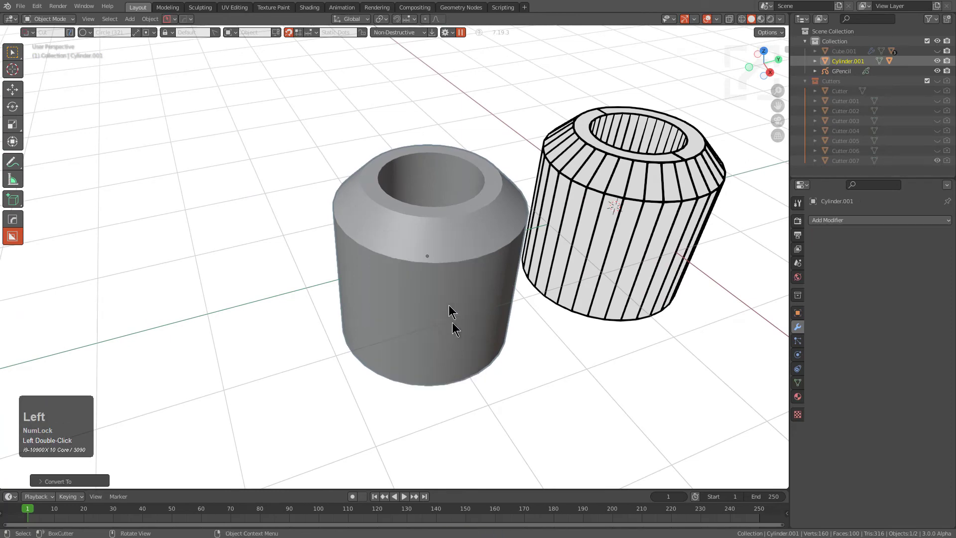
{"action": "key", "text": "Tab"}
{"action": "scroll", "coordinate": [406, 251], "scroll_direction": "up", "scroll_amount": 3}
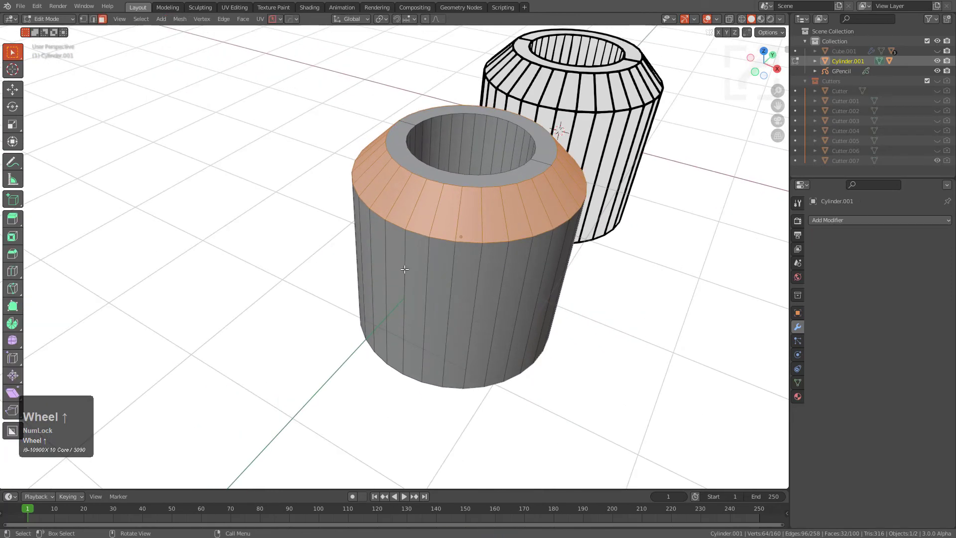
{"action": "key", "text": "1"}
{"action": "left_click", "coordinate": [404, 269]}
{"action": "key", "text": "2"}
{"action": "left_click", "coordinate": [406, 267]}
{"action": "middle_click_drag", "start_coordinate": [421, 272], "coordinate": [498, 266]}
{"action": "key", "text": "q"}
{"action": "left_click", "coordinate": [441, 276]}
{"action": "key", "text": "Tab"}
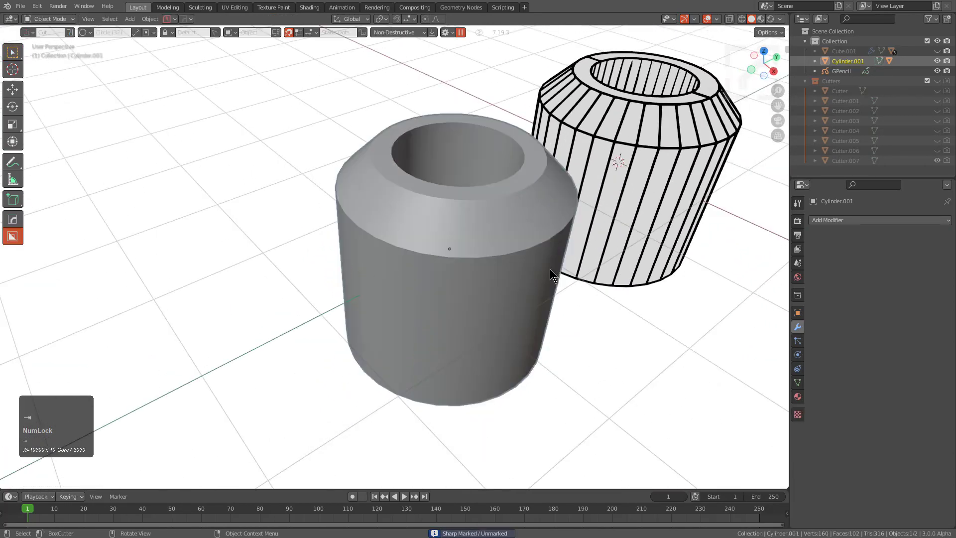
Convert the solid cylinder to Grease Pencil strokes with the HardOps To_Stroke operation
{"action": "key", "text": "q"}
{"action": "mouse_move", "coordinate": [510, 344]}
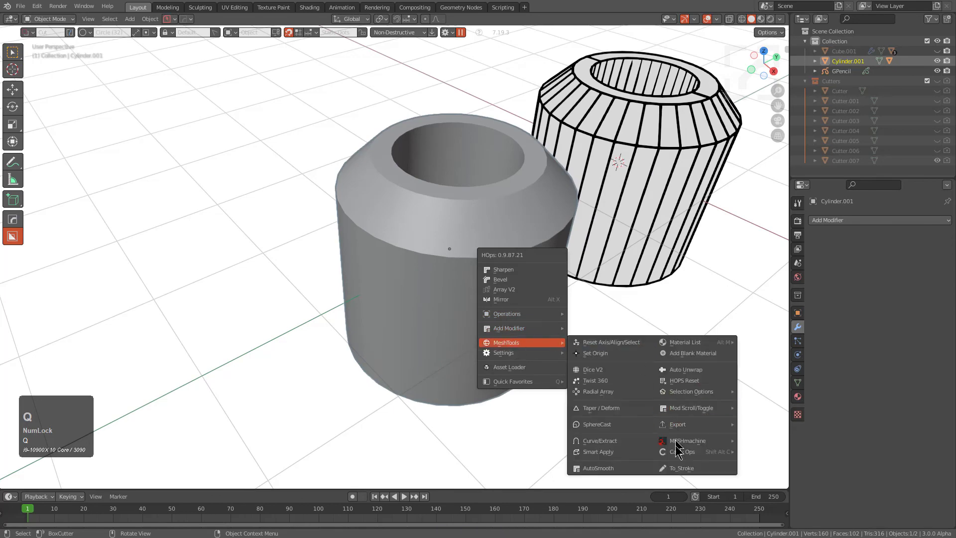
{"action": "left_click", "coordinate": [680, 468]}
Compare the To_Stroke cylinder's outlines and marked vertical edge with the standard conversion, selecting each Grease Pencil object in turn
{"action": "mouse_move", "coordinate": [679, 473]}
{"action": "middle_mouse_down"}
{"action": "mouse_move", "coordinate": [461, 286]}
{"action": "mouse_move", "coordinate": [429, 235]}
{"action": "middle_mouse_up"}
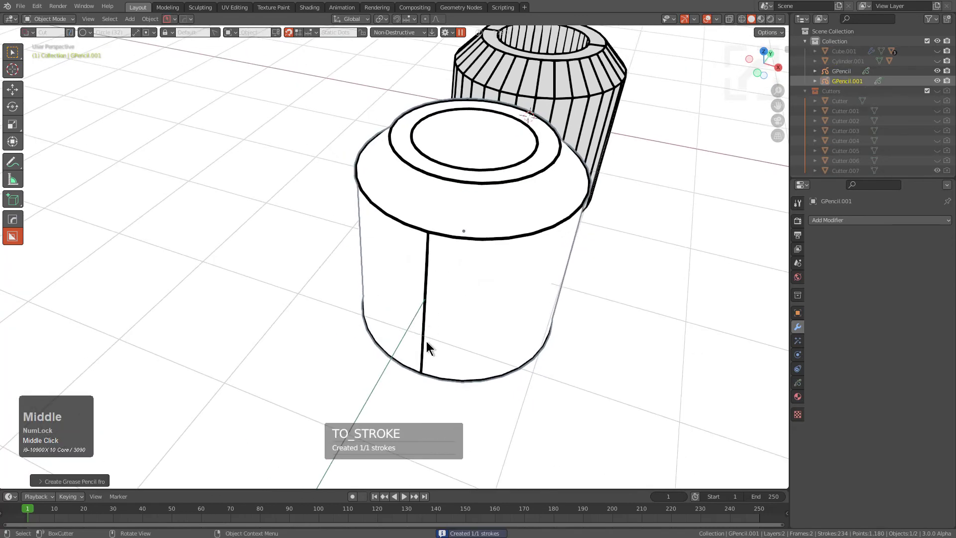
{"action": "middle_click_drag", "start_coordinate": [441, 343], "coordinate": [374, 218]}
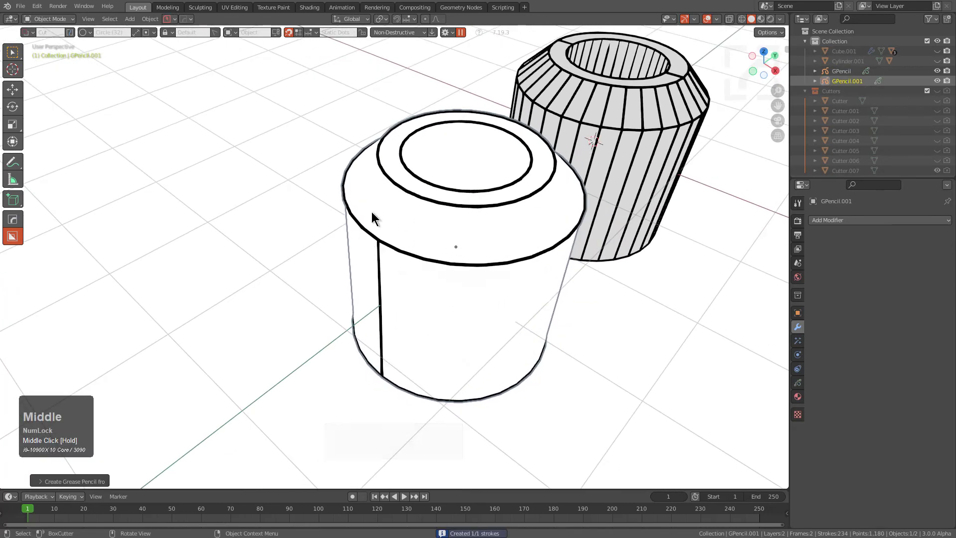
{"action": "middle_click_drag", "start_coordinate": [413, 361], "coordinate": [399, 258]}
{"action": "scroll", "coordinate": [454, 267], "scroll_direction": "down", "scroll_amount": 2}
{"action": "scroll", "coordinate": [407, 255], "scroll_direction": "down", "scroll_amount": 1}
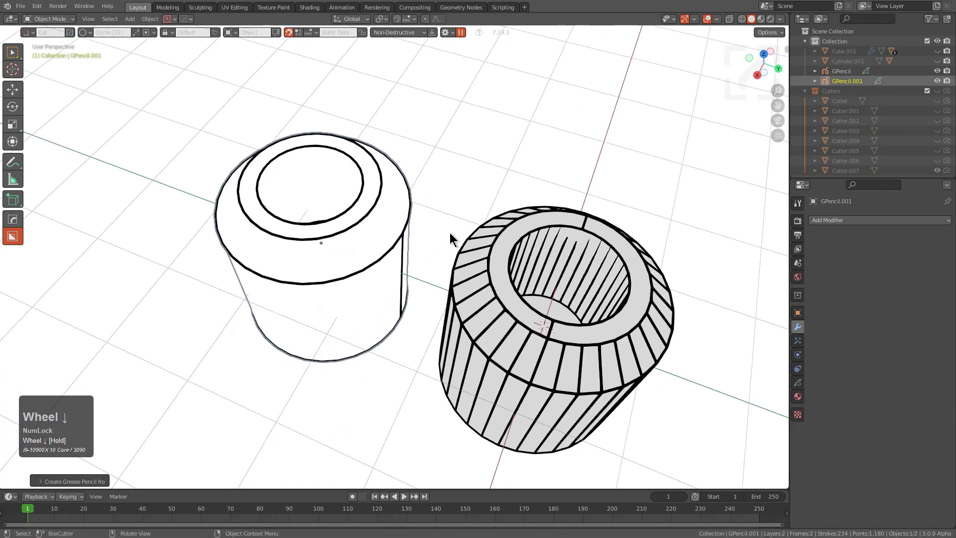
{"action": "left_click", "coordinate": [586, 232]}
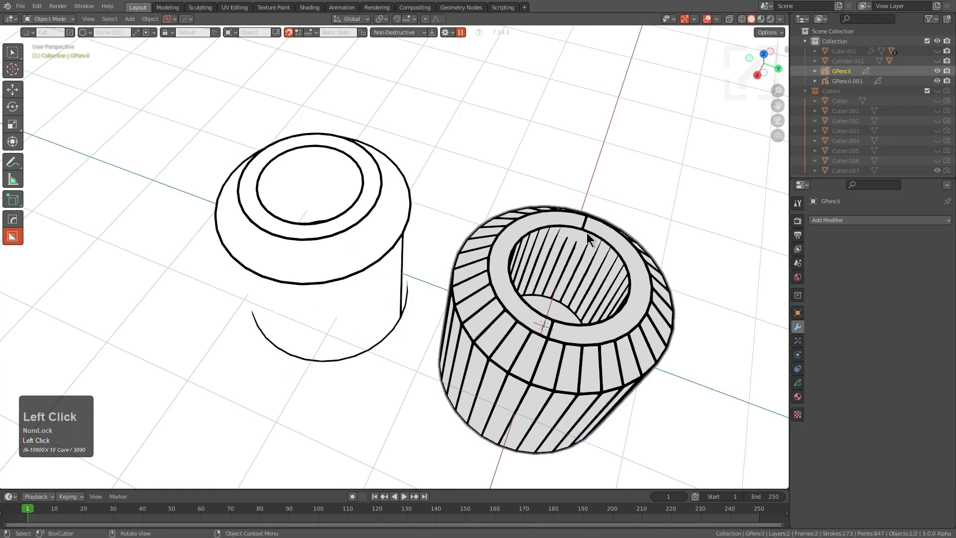
{"action": "left_click", "coordinate": [370, 213]}
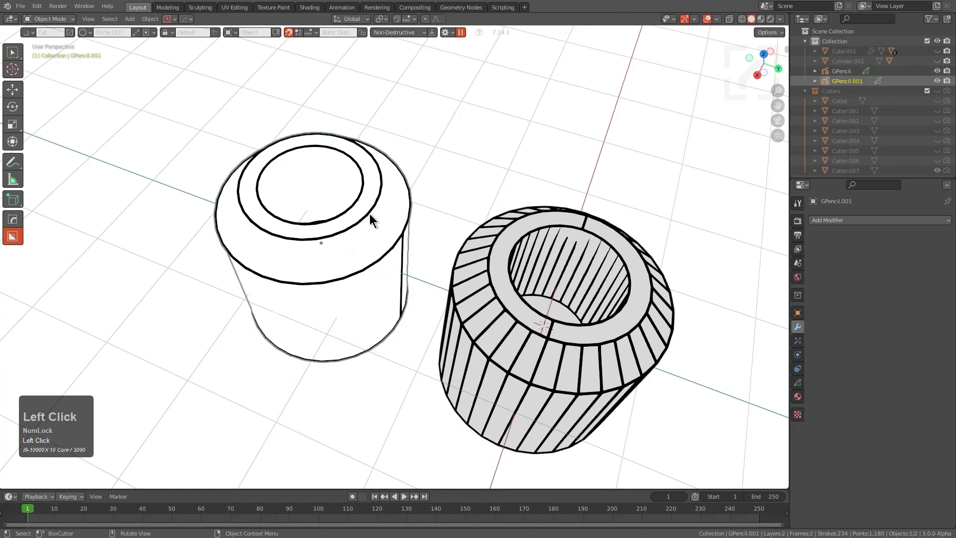